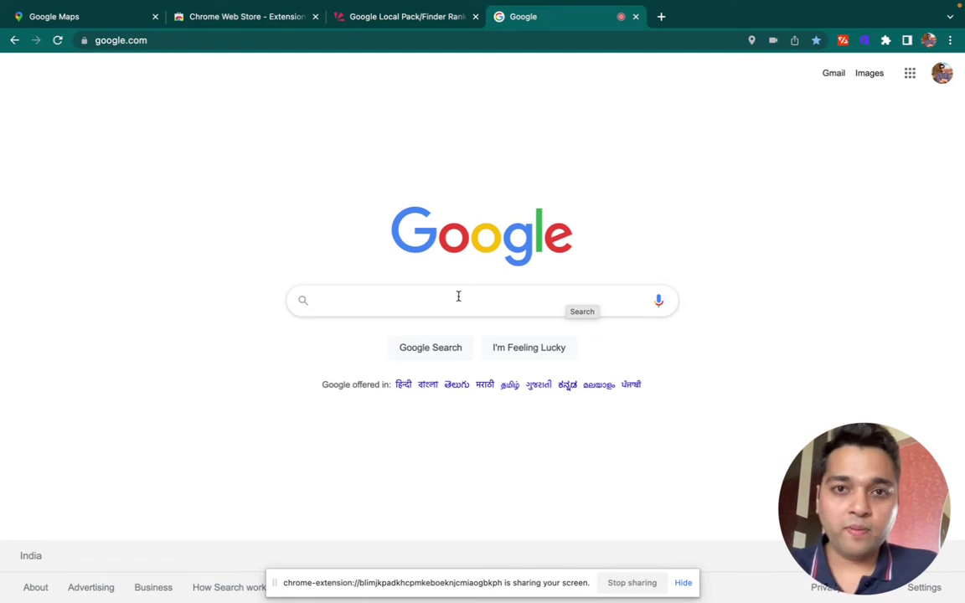
# - Search Google for 'eiosys' and open the business's own profile editor
pyautogui.click(459, 296)
pyautogui.write('eiosys')
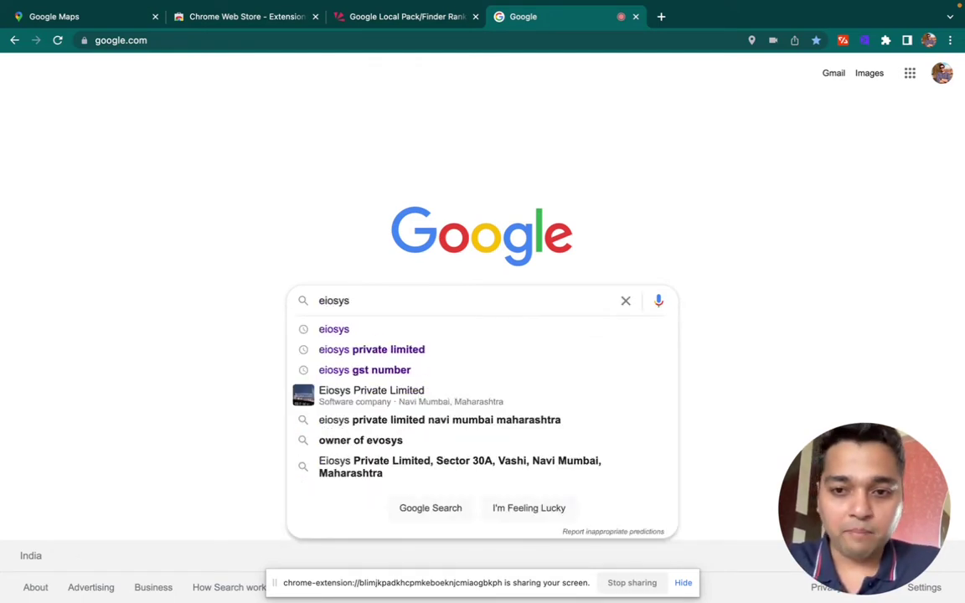
pyautogui.press('Return')
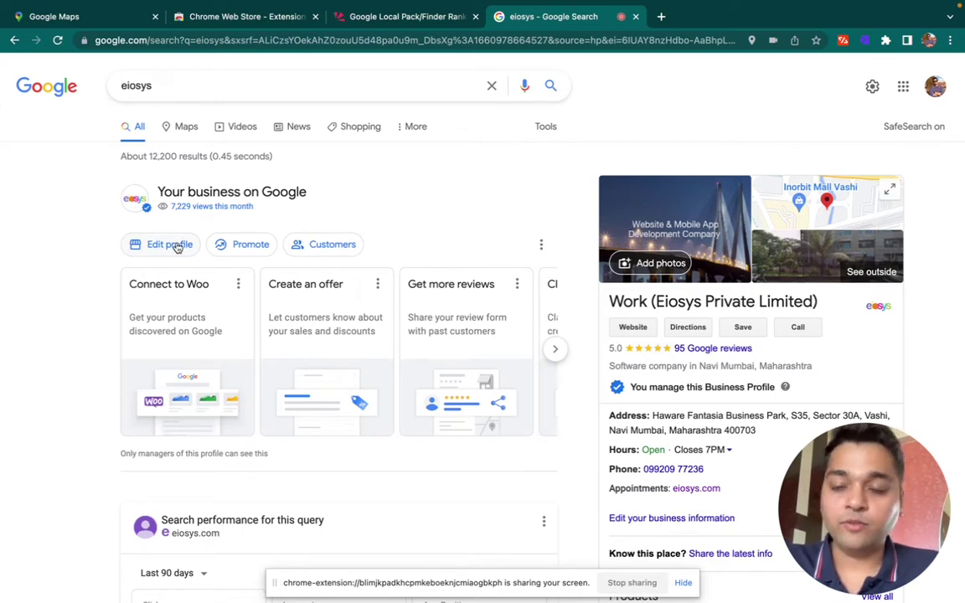
pyautogui.click(171, 245)
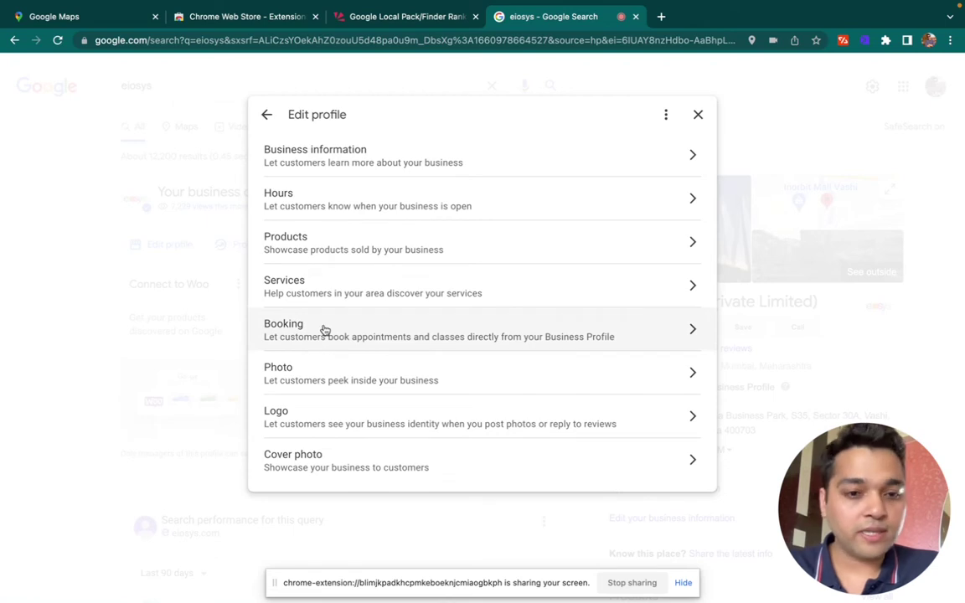
# - Open the Business information section and start editing the business categories
pyautogui.click(339, 168)
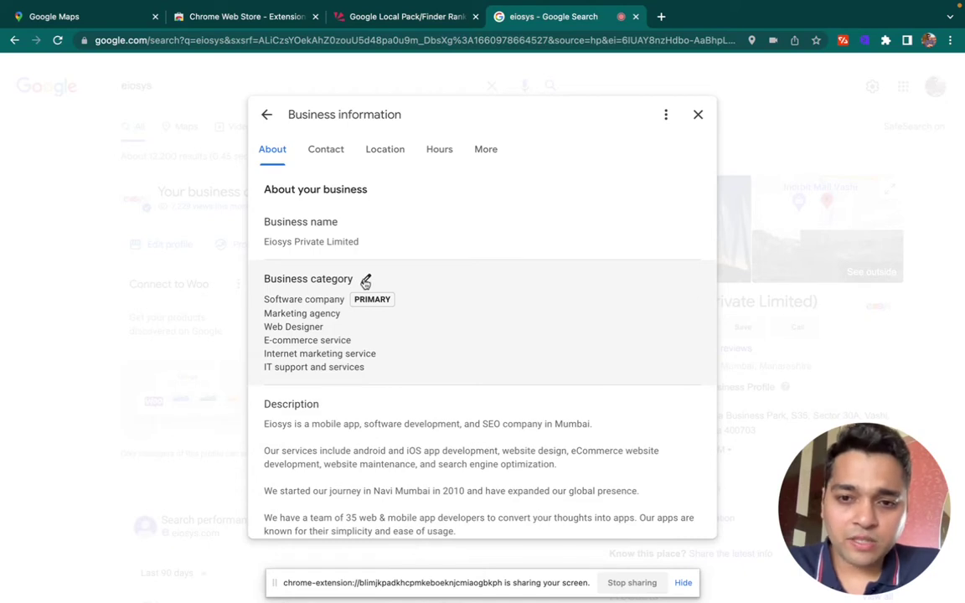
pyautogui.click(364, 279)
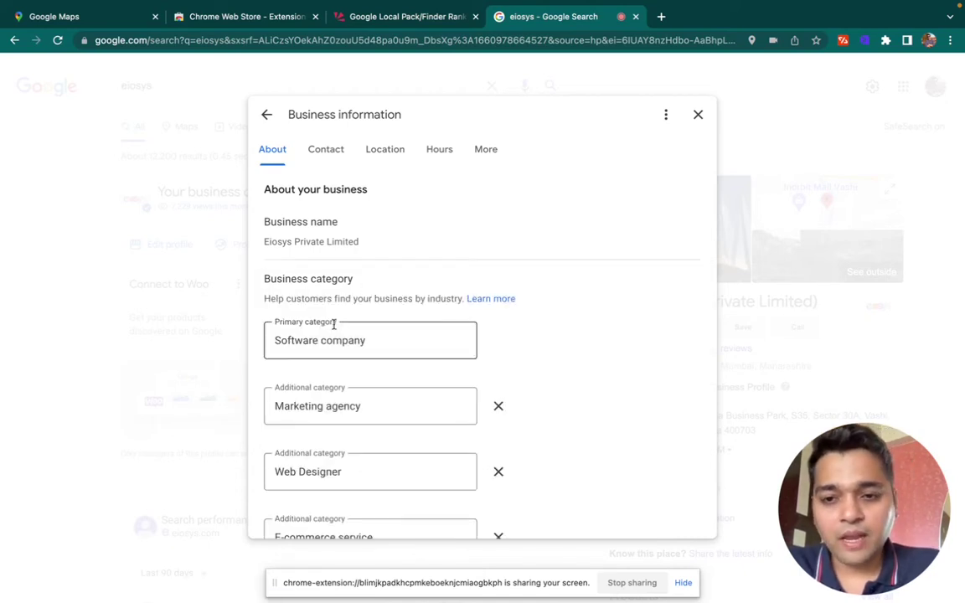
# - Add a trial extra category field with 'sasd', then remove it again
pyautogui.scroll(-2, 324, 352)
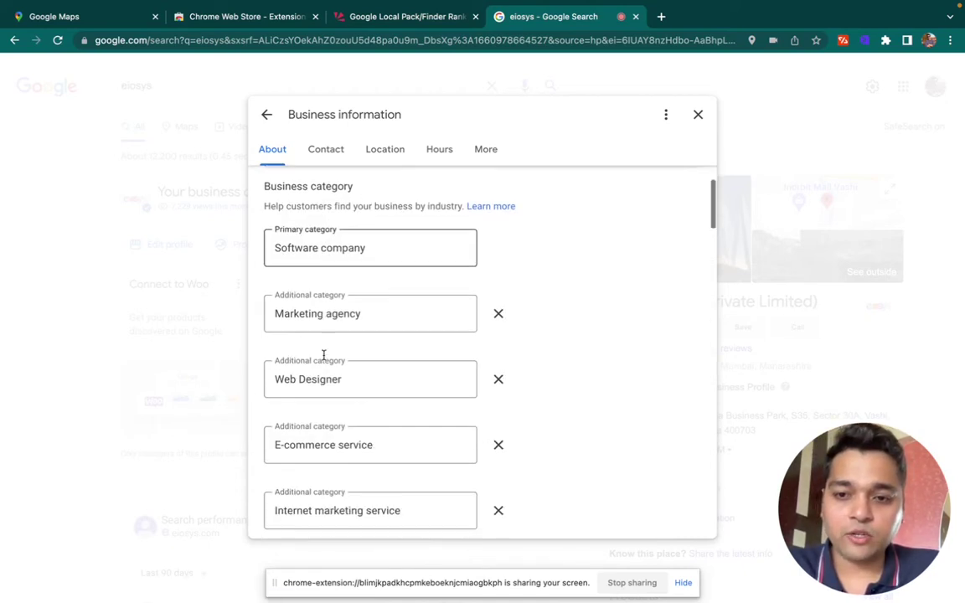
pyautogui.scroll(-2, 323, 354)
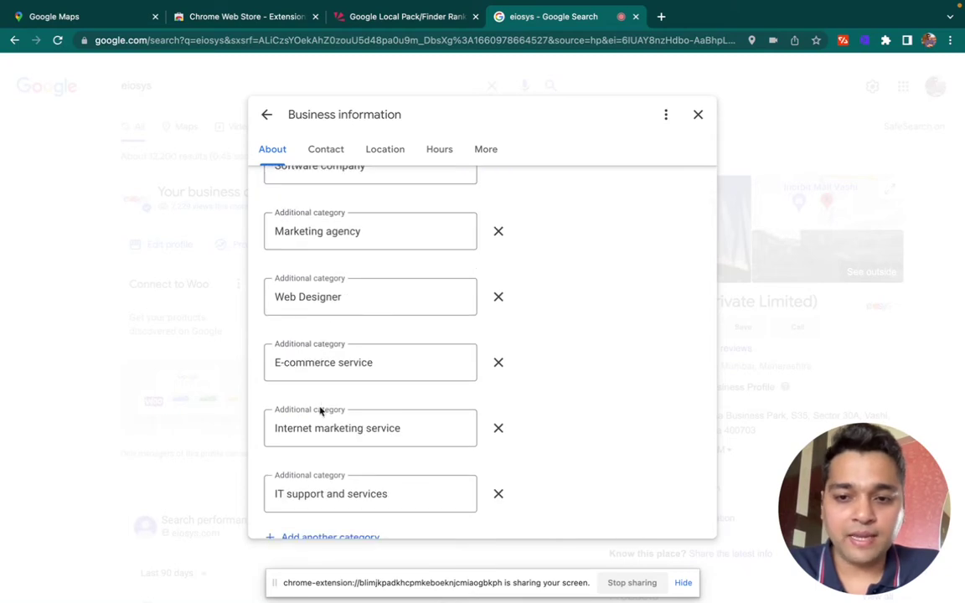
pyautogui.scroll(-5, 320, 408)
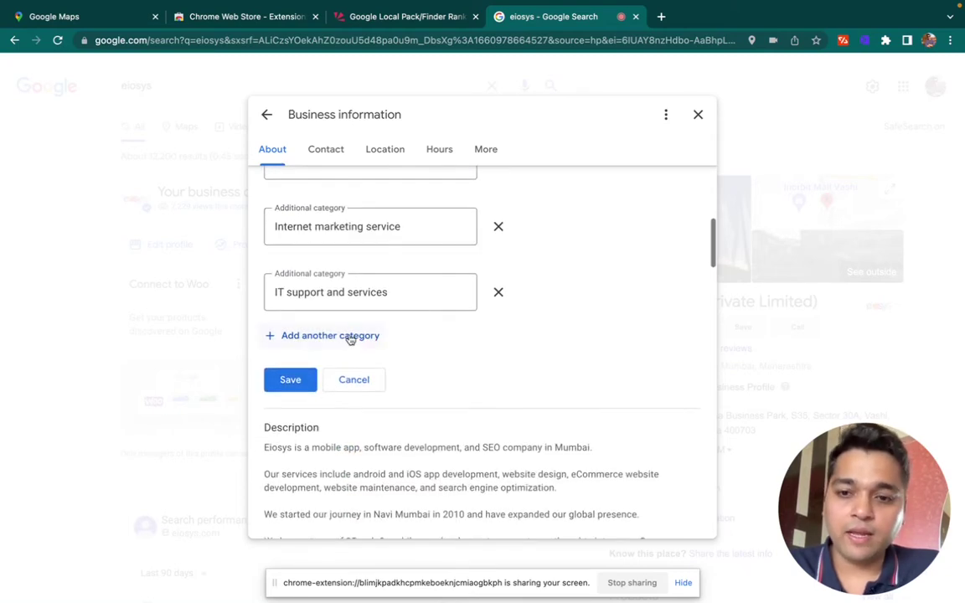
pyautogui.click(344, 336)
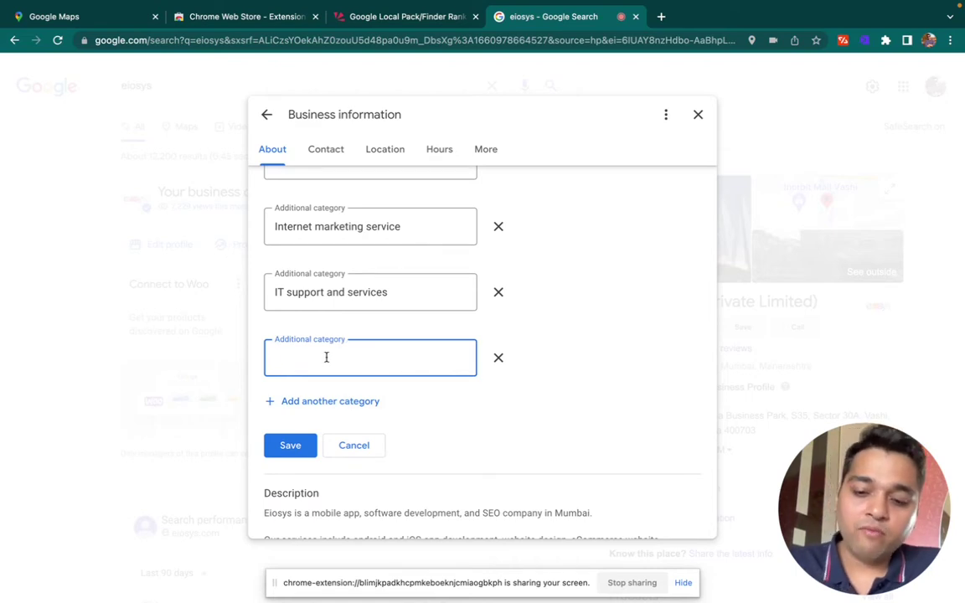
pyautogui.write('sasd')
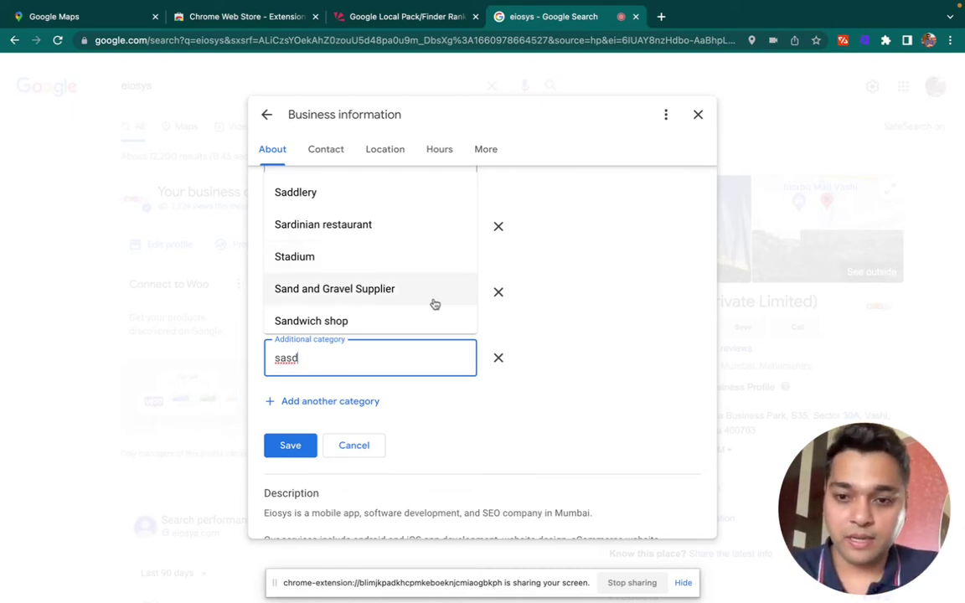
pyautogui.click(499, 358)
# - Review the Software company, Marketing agency and Web Designer categories, then switch to the Whitespark page
pyautogui.scroll(5, 361, 335)
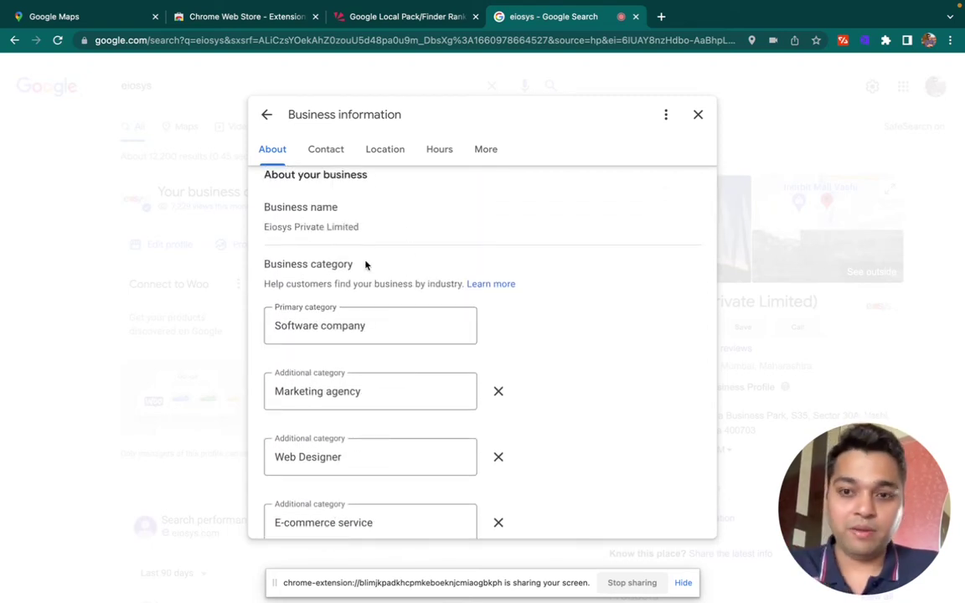
pyautogui.click(367, 319)
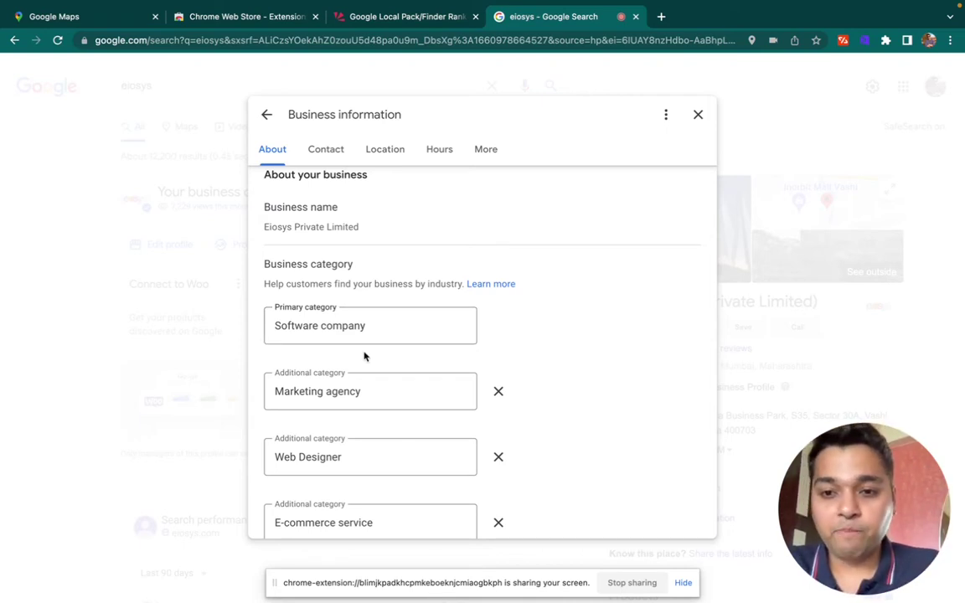
pyautogui.click(276, 392)
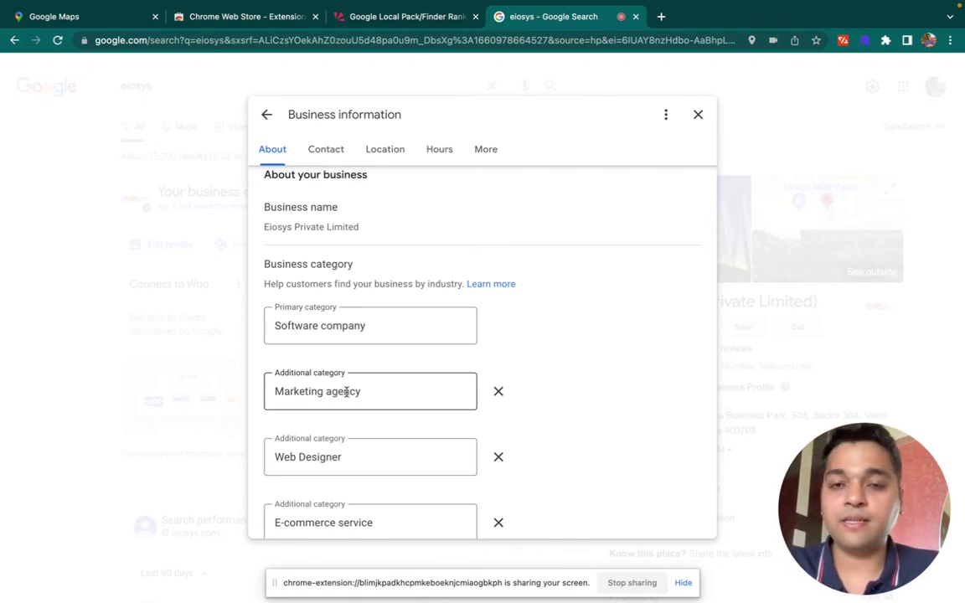
pyautogui.scroll(-2, 346, 391)
pyautogui.click(315, 390)
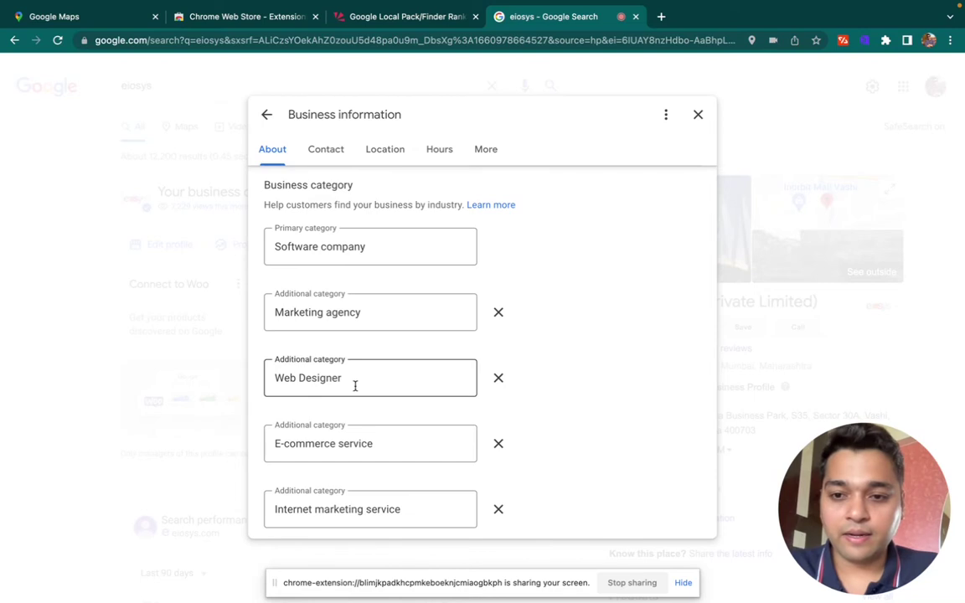
pyautogui.scroll(-8, 355, 388)
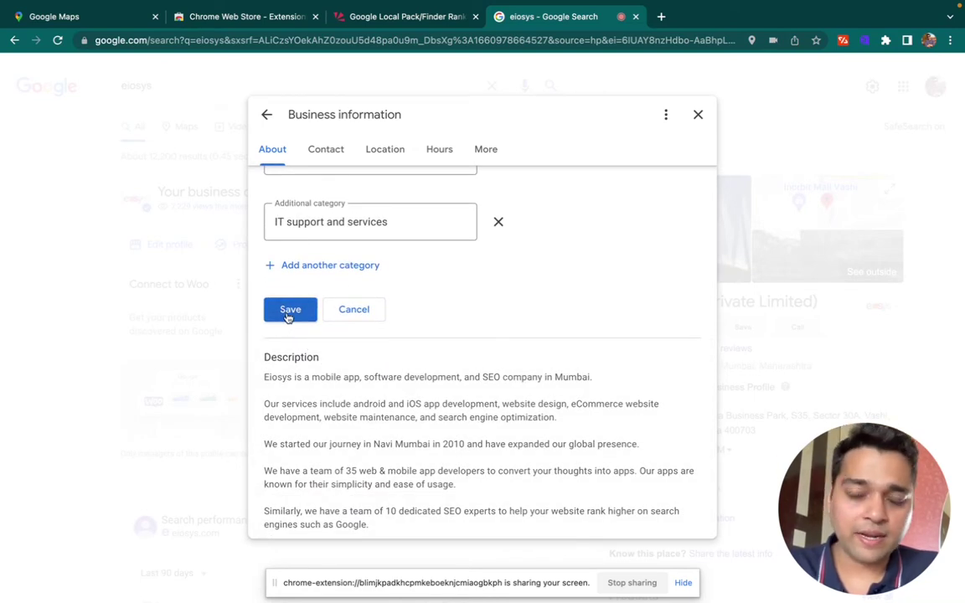
pyautogui.scroll(1, 317, 318)
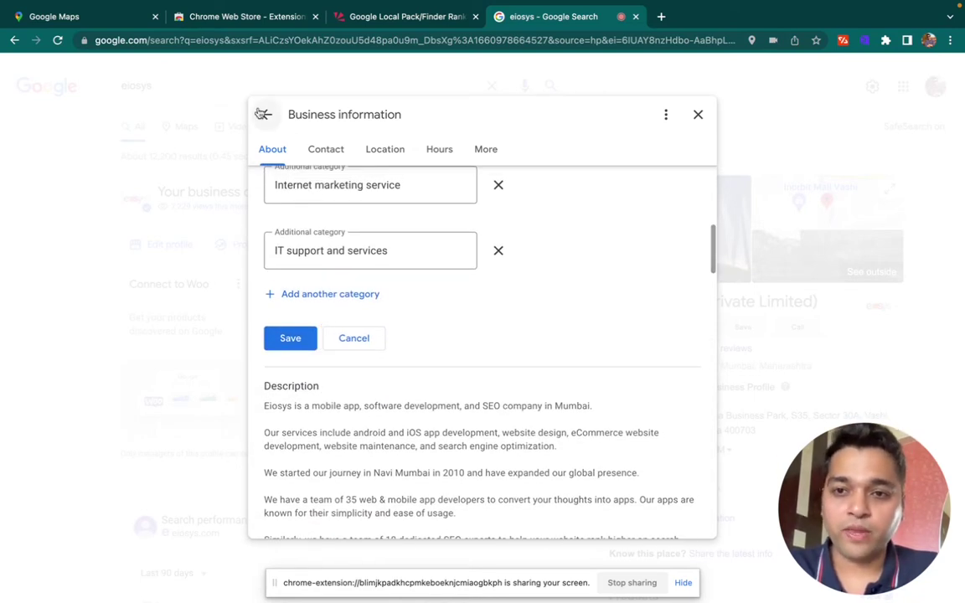
pyautogui.click(268, 115)
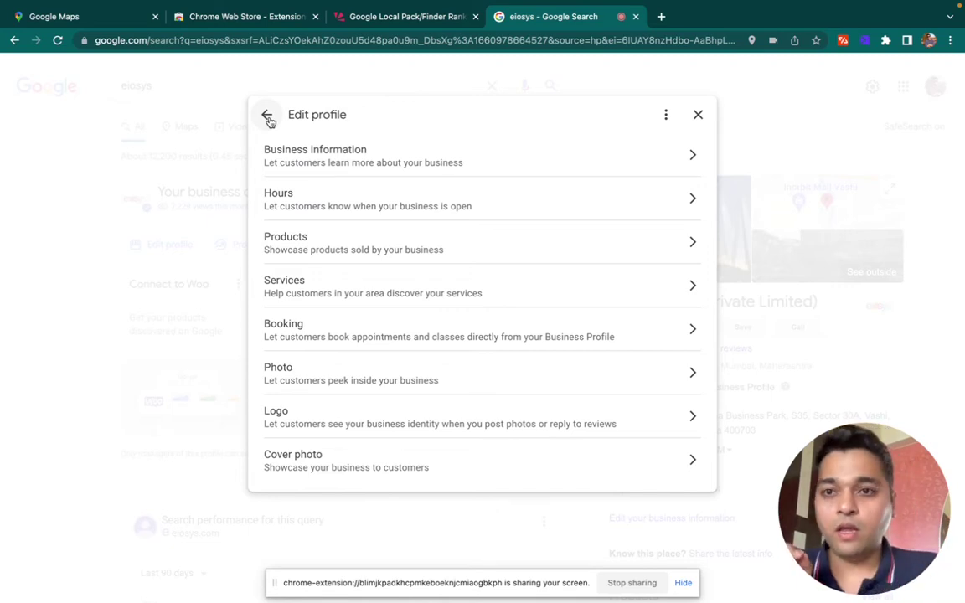
pyautogui.click(344, 16)
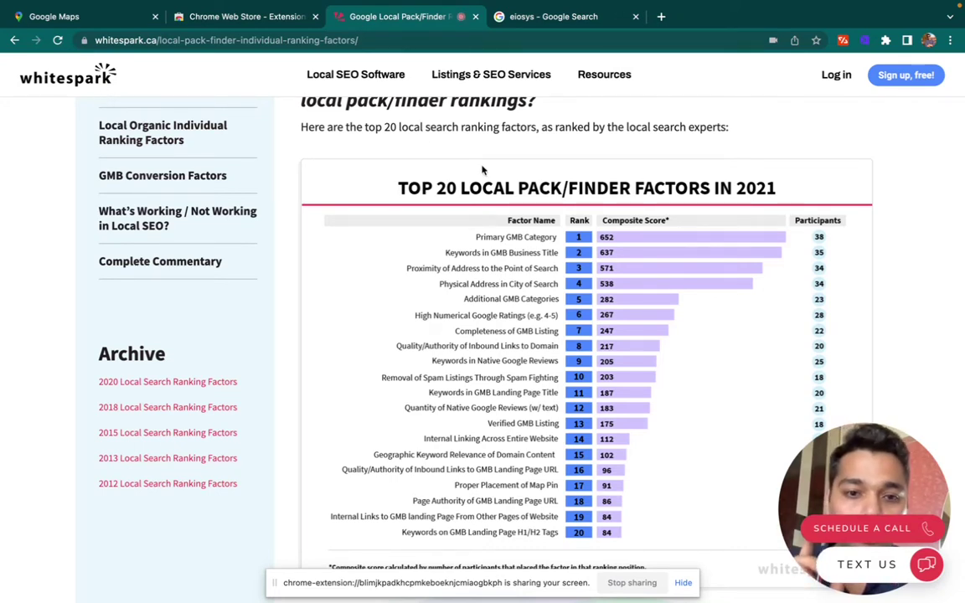
pyautogui.scroll(-2, 745, 242)
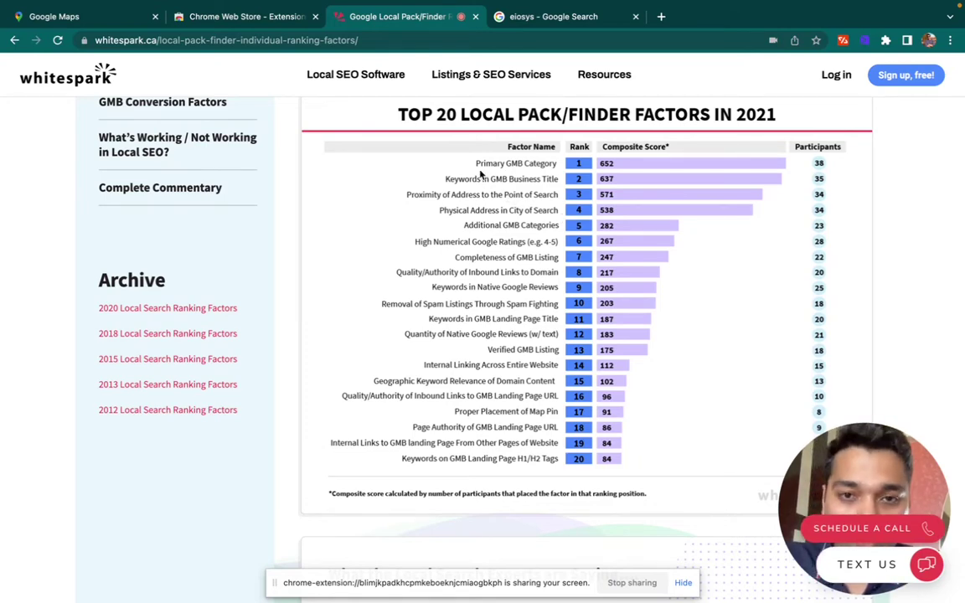
pyautogui.scroll(1, 513, 165)
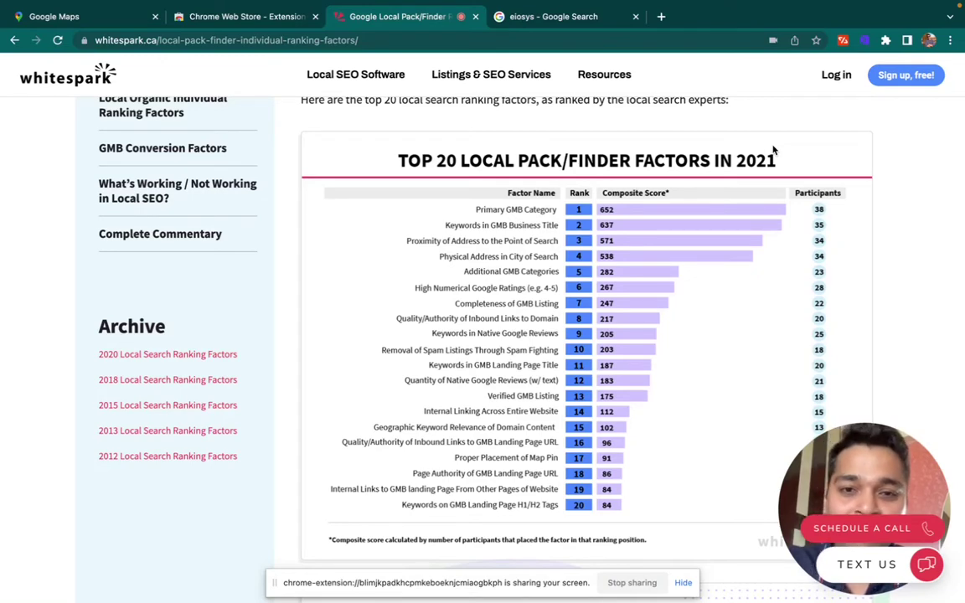
pyautogui.scroll(-2, 690, 373)
pyautogui.scroll(1, 690, 373)
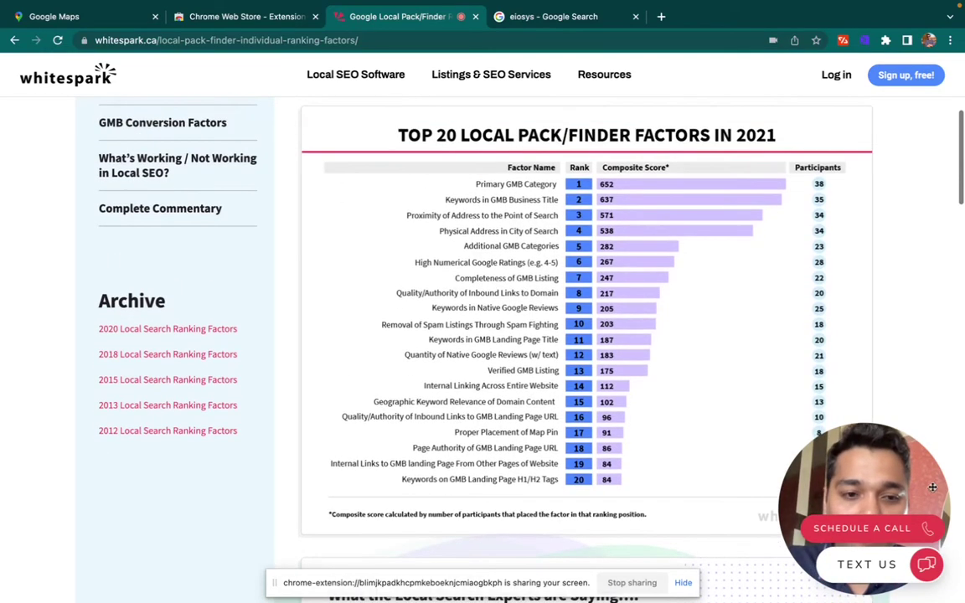
pyautogui.moveTo(869, 488); pyautogui.dragTo(143, 478)
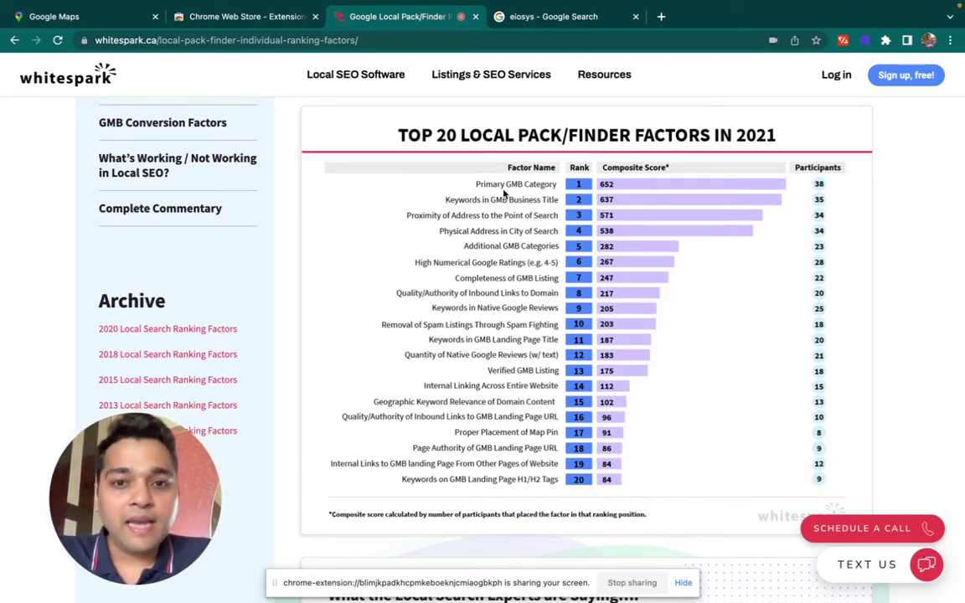
pyautogui.click(559, 19)
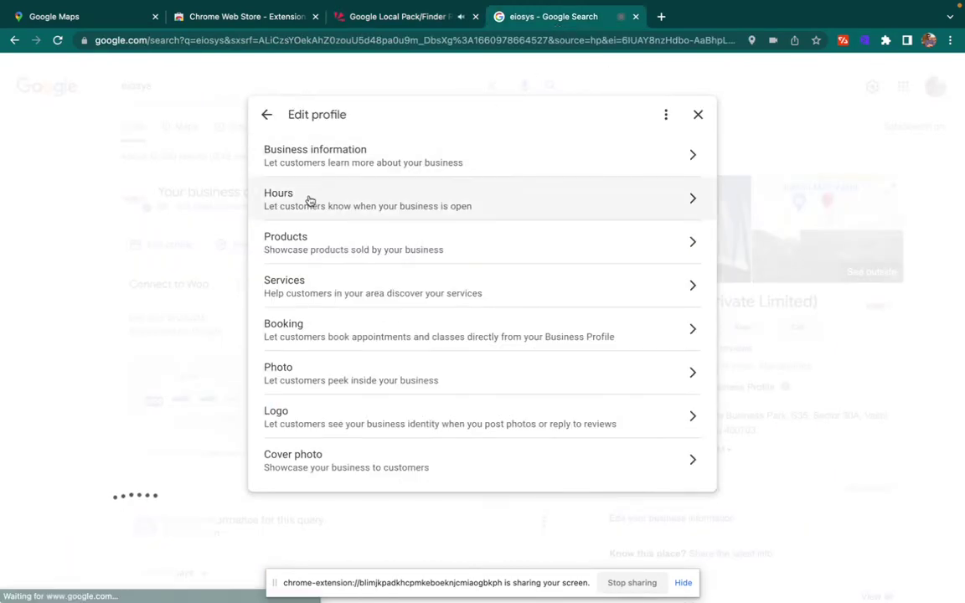
# - Check eiosys Business information, revisit the Whitespark chart, then view the Chrome Web Store Extensions page
pyautogui.click(350, 152)
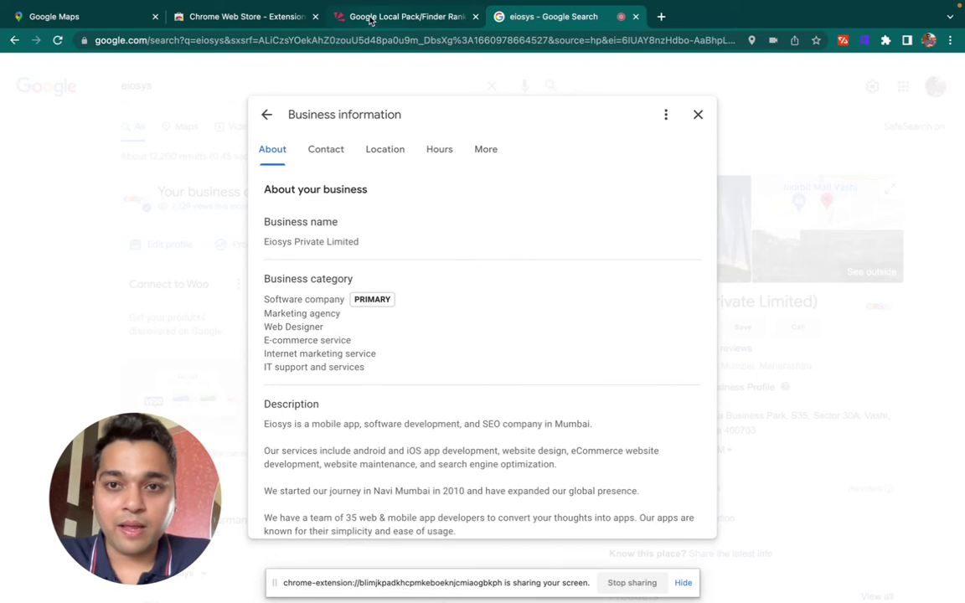
pyautogui.click(338, 17)
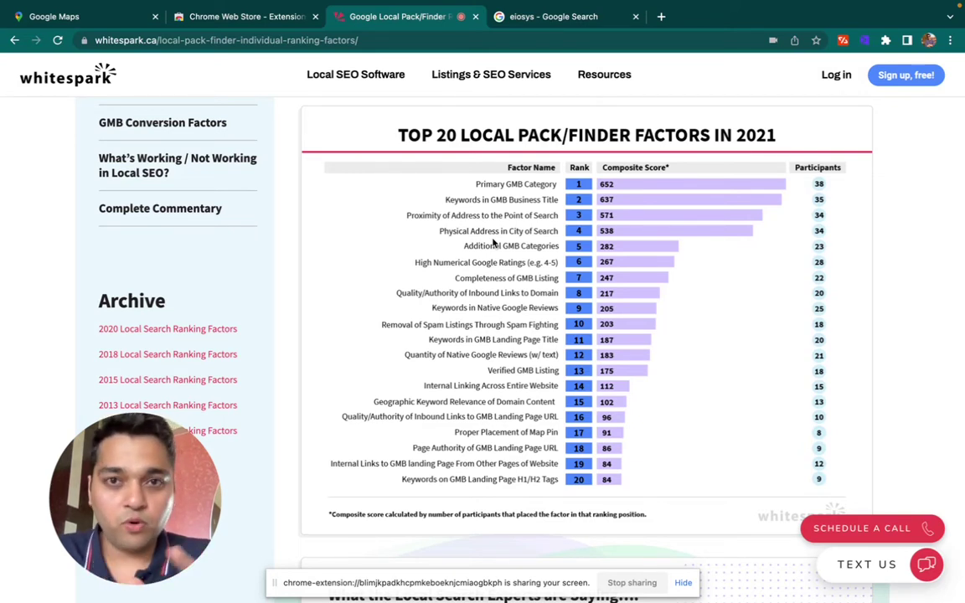
pyautogui.click(243, 21)
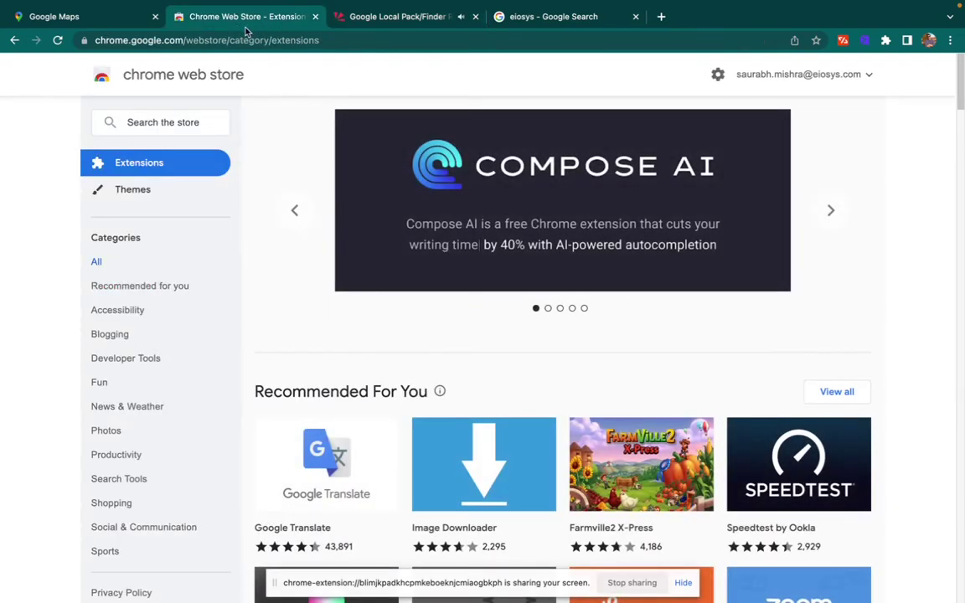
pyautogui.click(364, 16)
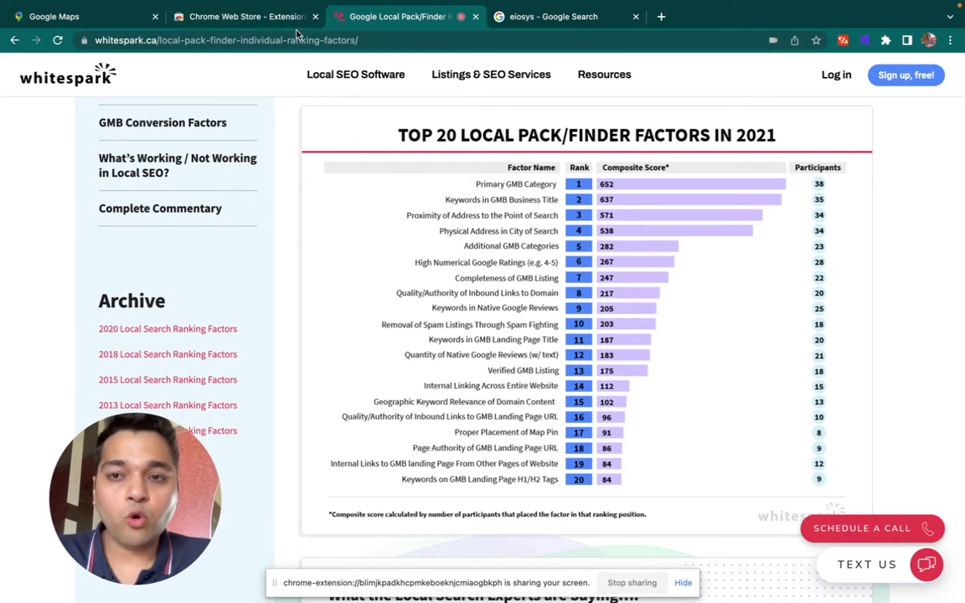
pyautogui.click(367, 41)
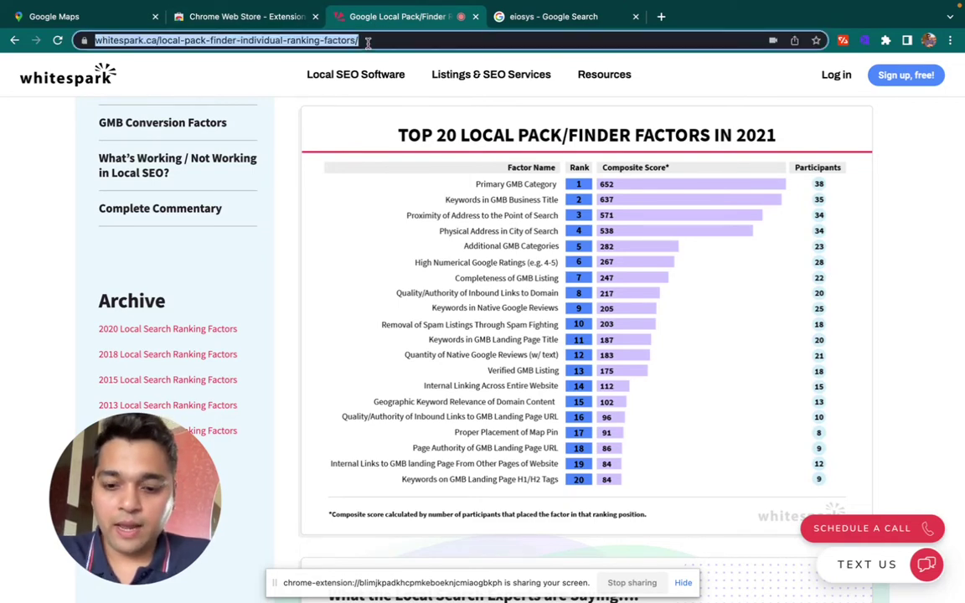
pyautogui.write('googl')
# - Search Google for 'gmb everywhere' and open the top Chrome Web Store result
pyautogui.press('Return')
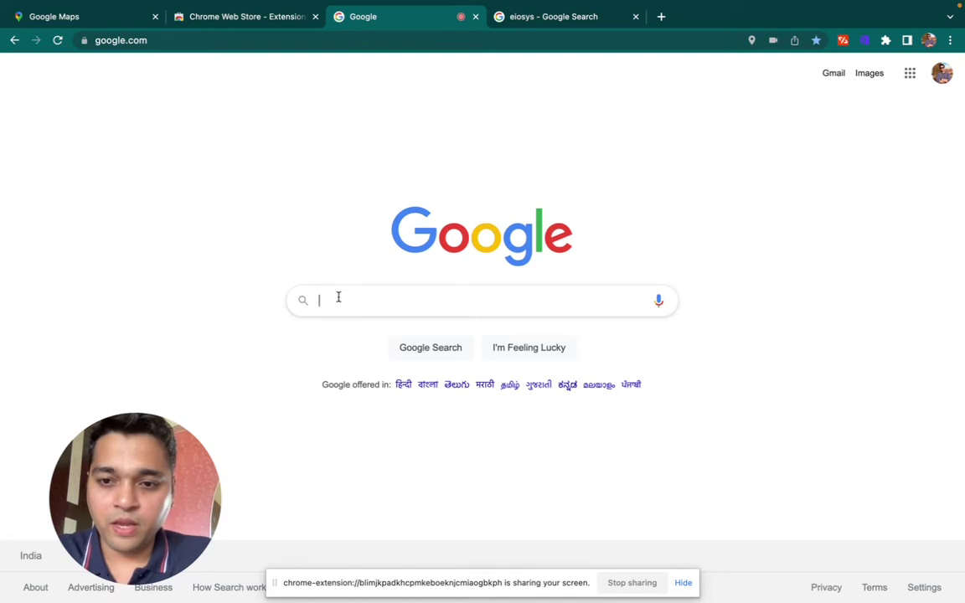
pyautogui.write('gmb eve')
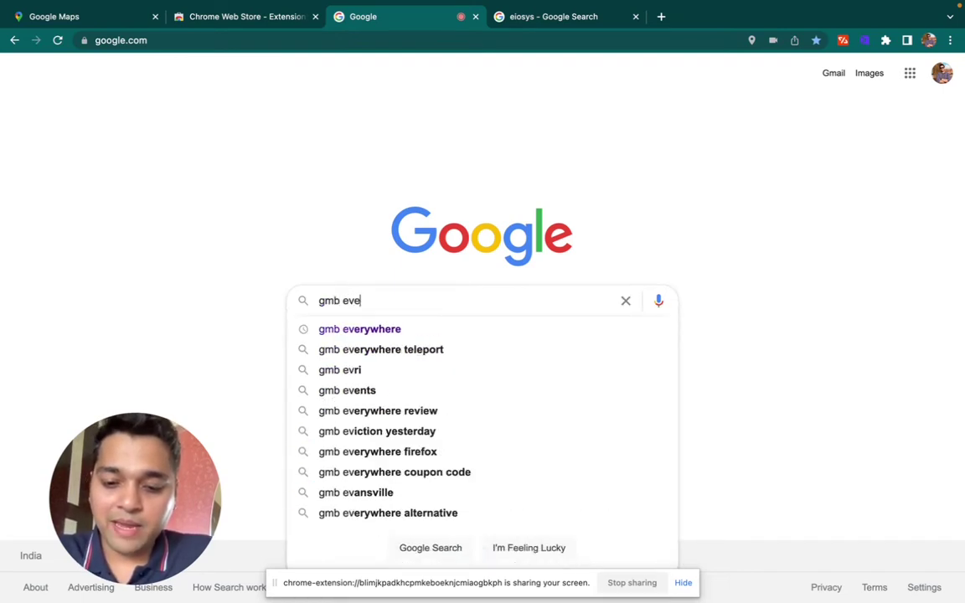
pyautogui.write('rywhere')
pyautogui.press('Return')
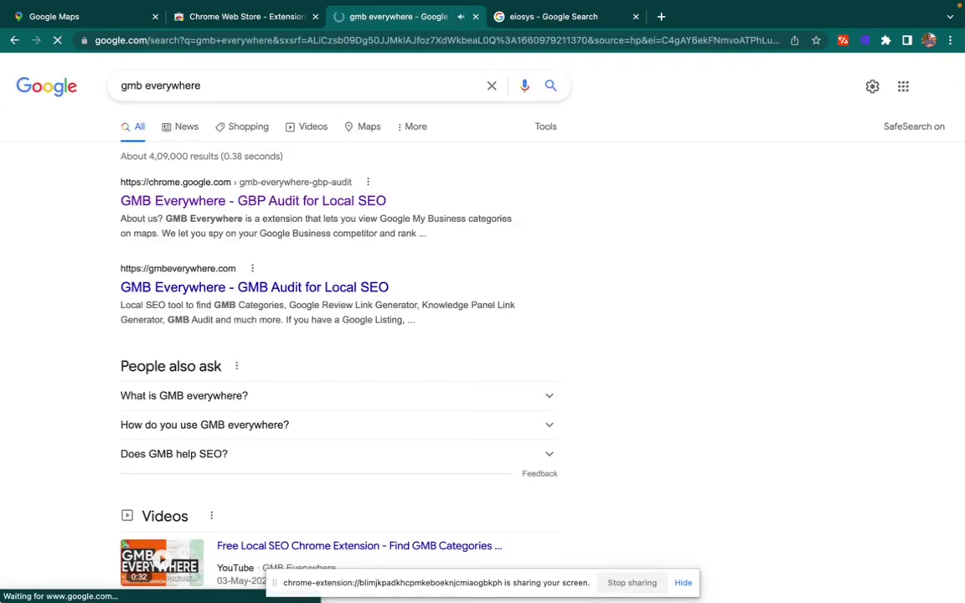
pyautogui.click(295, 198)
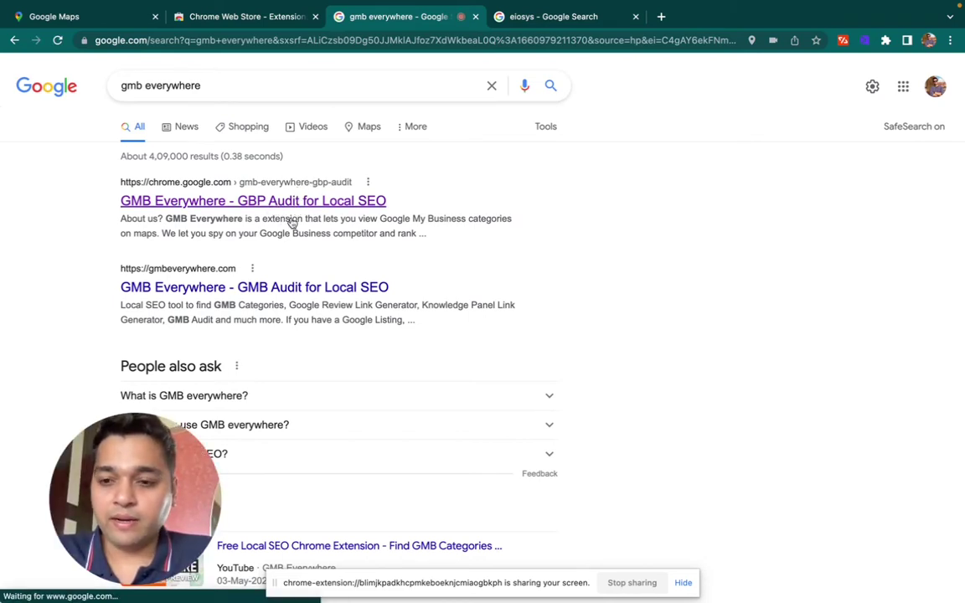
pyautogui.moveTo(156, 447); pyautogui.dragTo(890, 444)
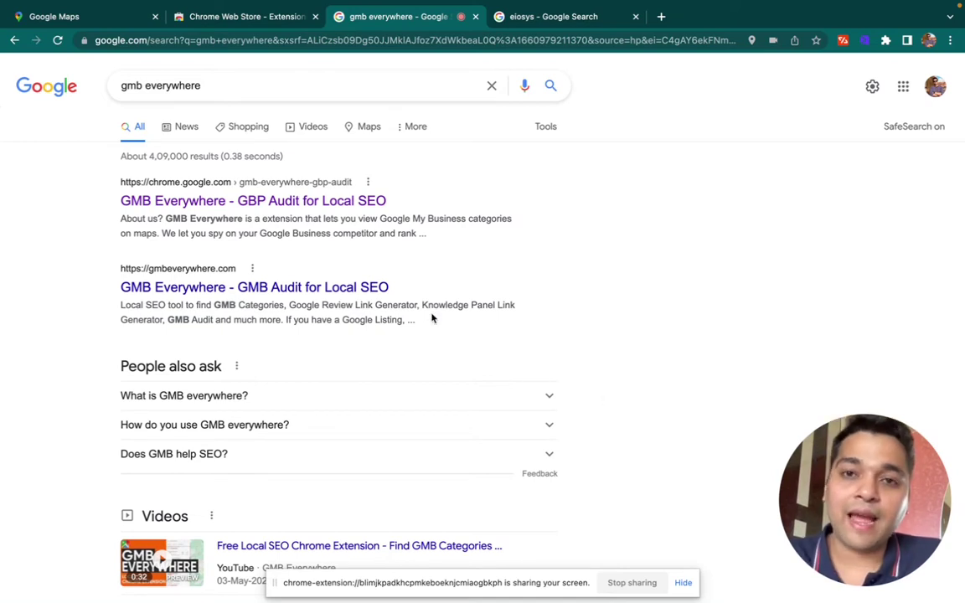
# - View the GMB Everywhere Web Store listing, select its title, then close that tab
pyautogui.click(319, 201)
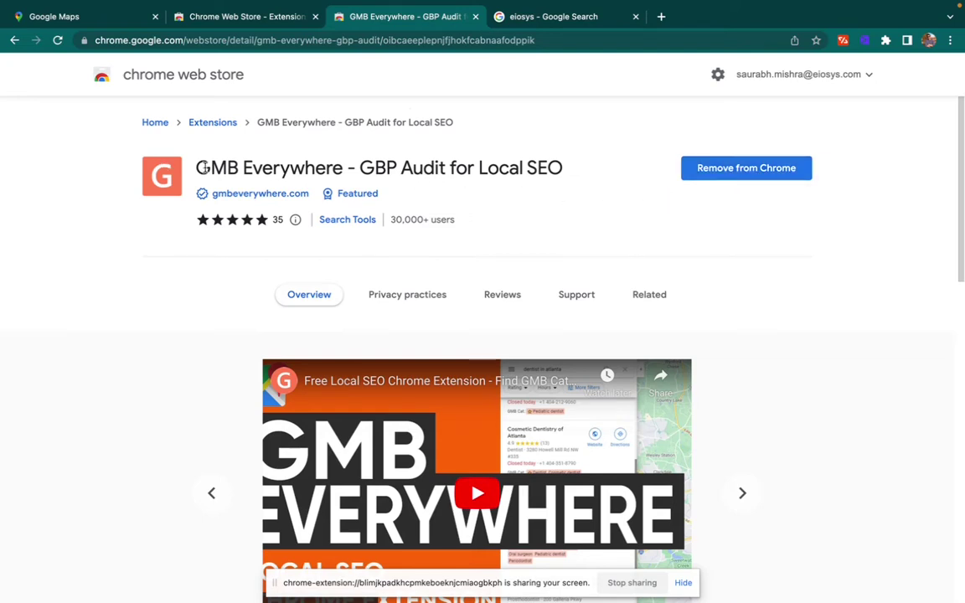
pyautogui.moveTo(193, 168); pyautogui.dragTo(502, 150)
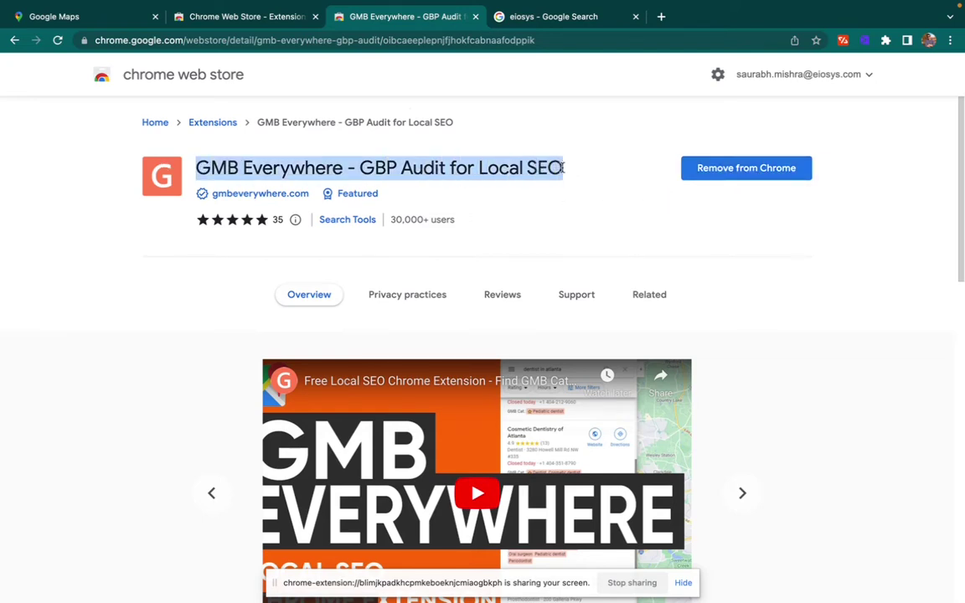
pyautogui.click(474, 16)
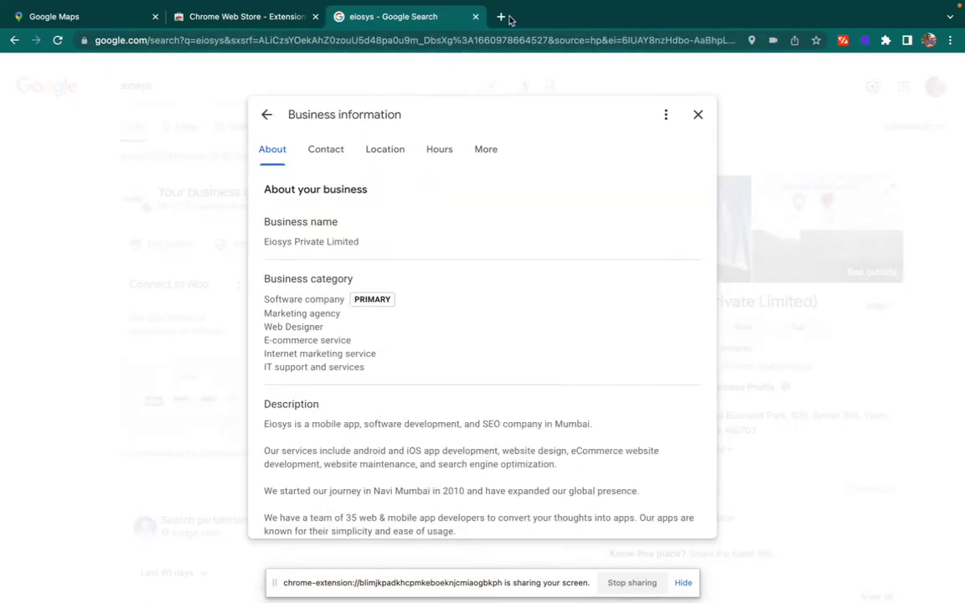
# - Load Google's home page in a new tab, then switch to the Google Maps tab for Navi Mumbai
pyautogui.click(501, 16)
pyautogui.write('googl')
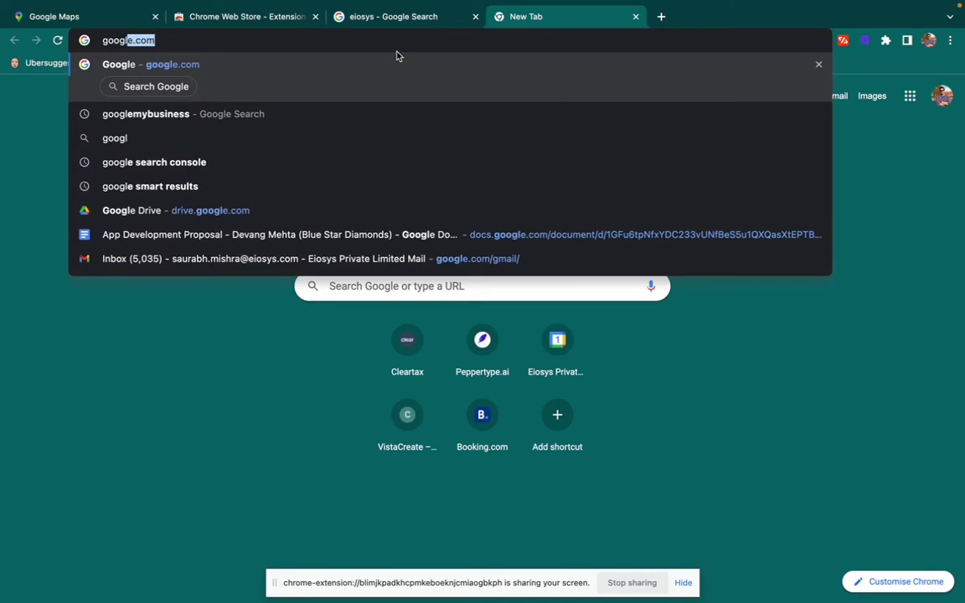
pyautogui.press('Return')
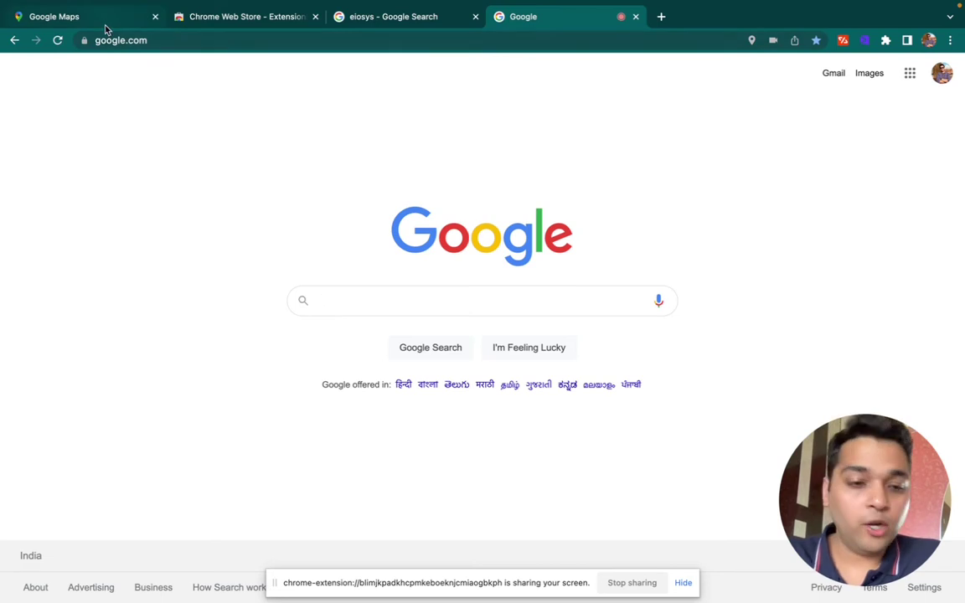
pyautogui.click(115, 32)
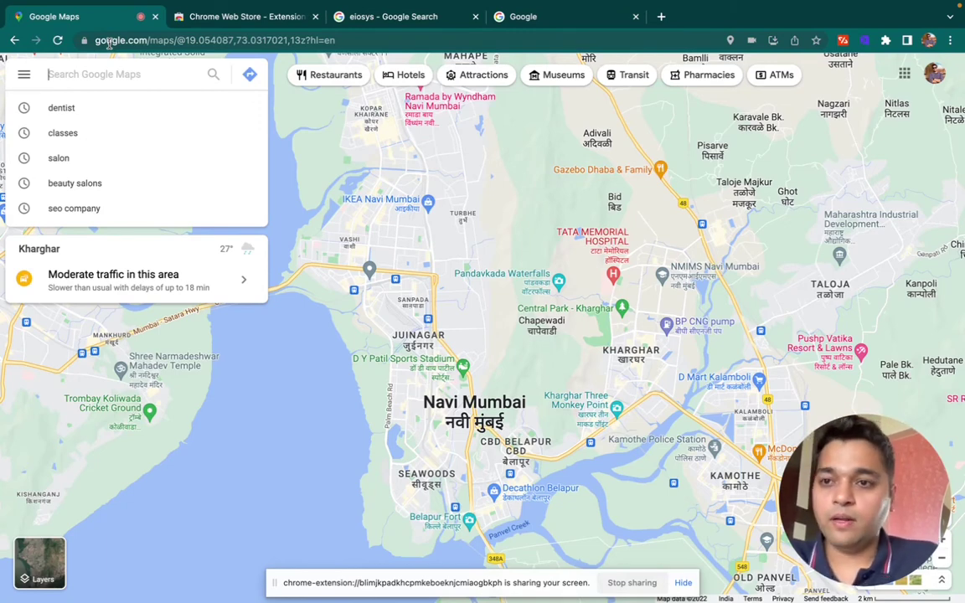
pyautogui.click(321, 124)
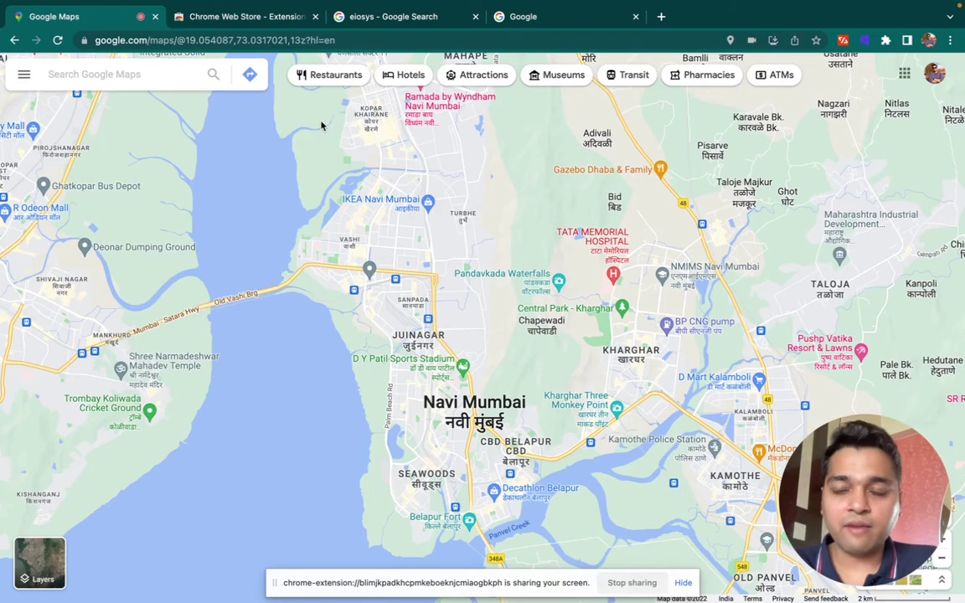
# - Search Google Maps for 'dentist' and scroll through the results with their category tags
pyautogui.click(64, 70)
pyautogui.write('dentist')
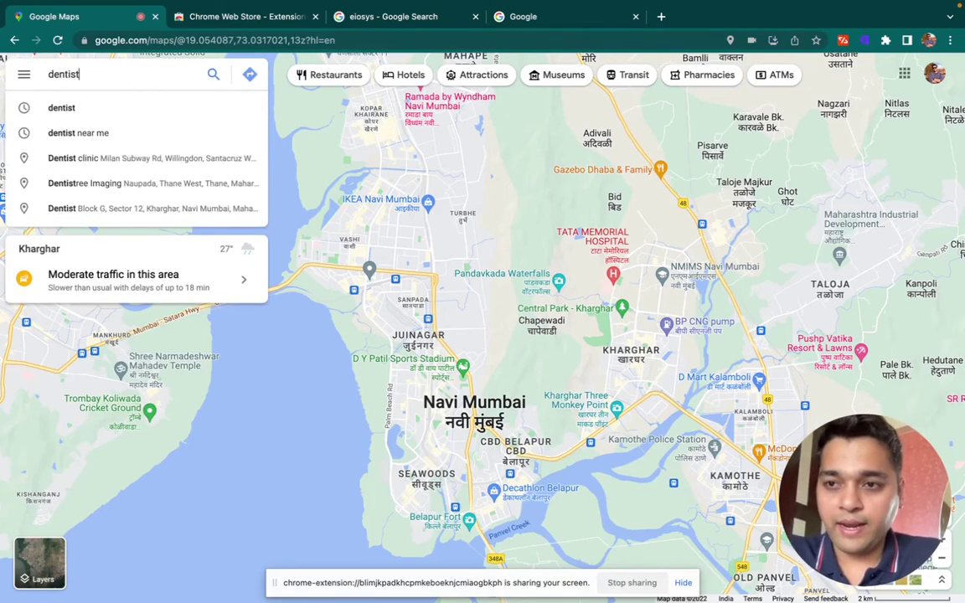
pyautogui.press('Return')
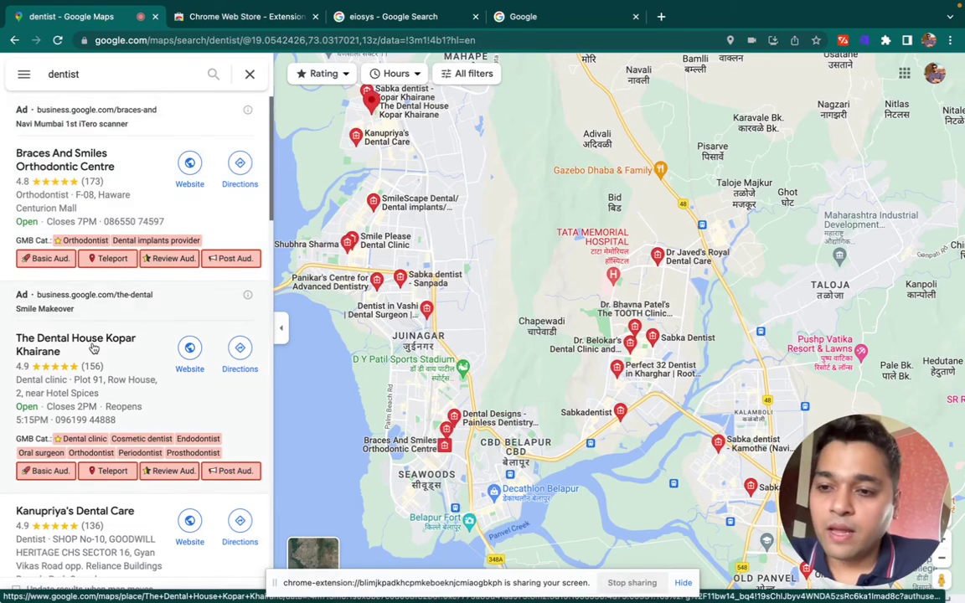
pyautogui.scroll(-1, 94, 349)
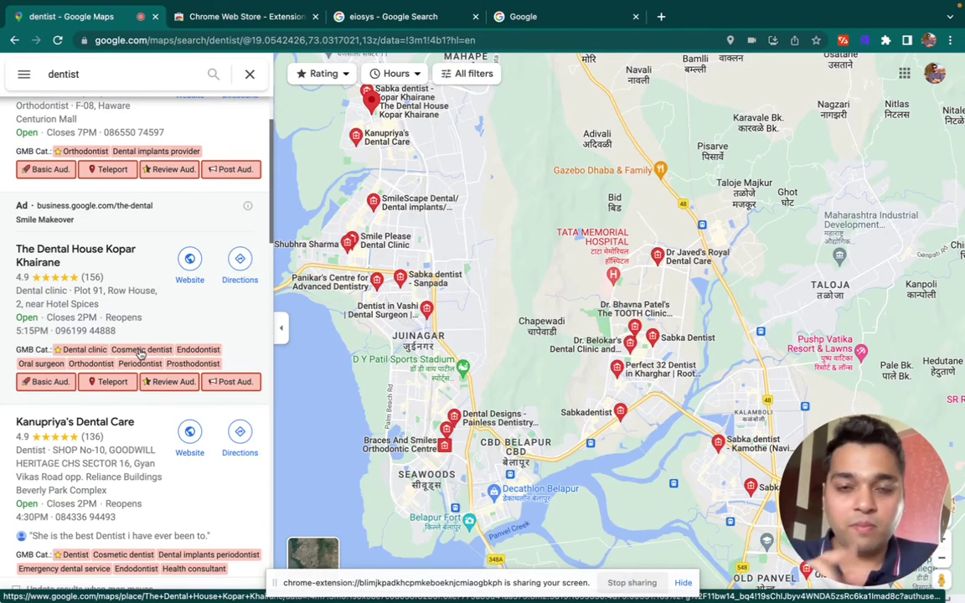
pyautogui.click(423, 18)
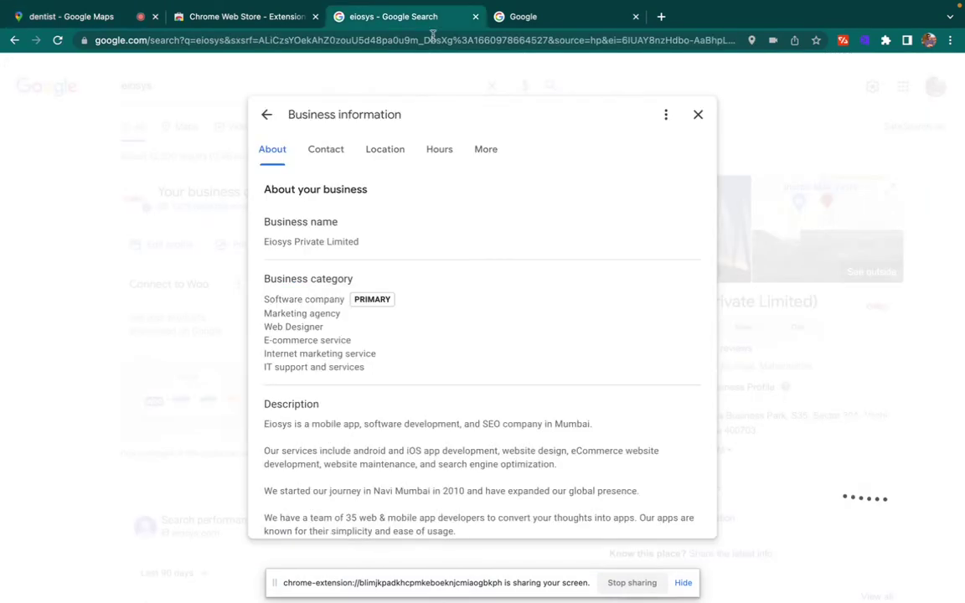
pyautogui.moveTo(379, 296)
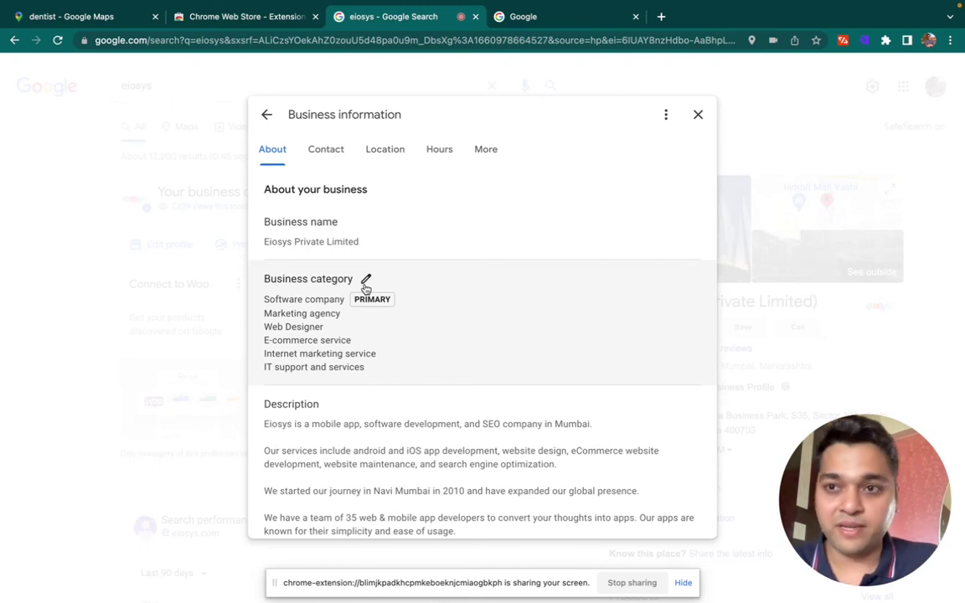
pyautogui.click(87, 19)
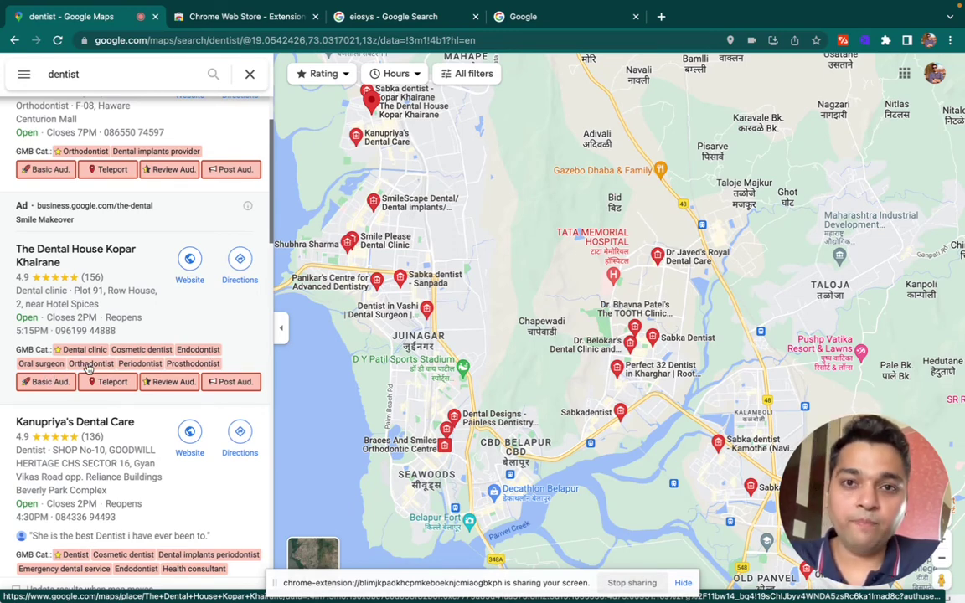
pyautogui.scroll(2, 88, 368)
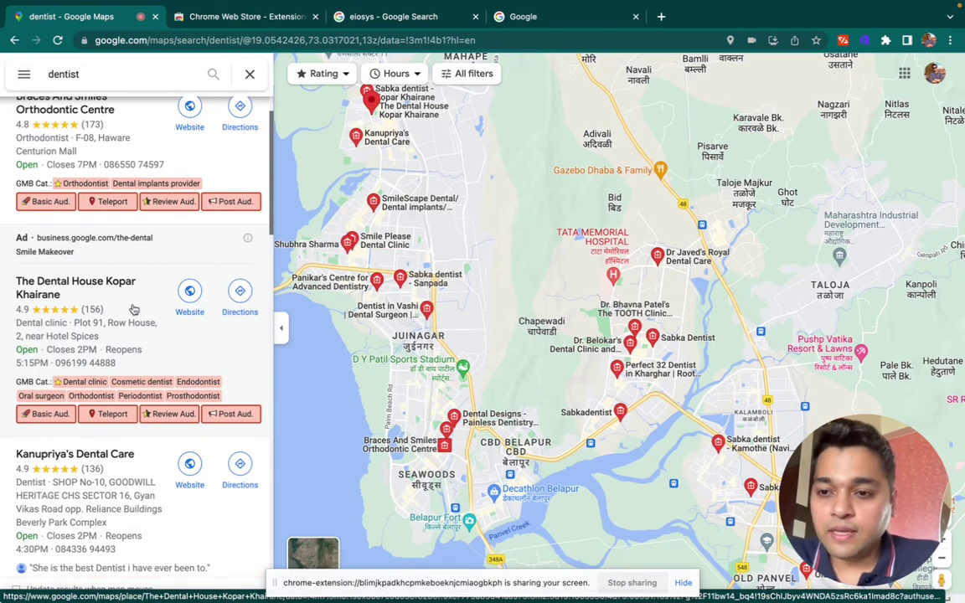
pyautogui.scroll(1, 118, 305)
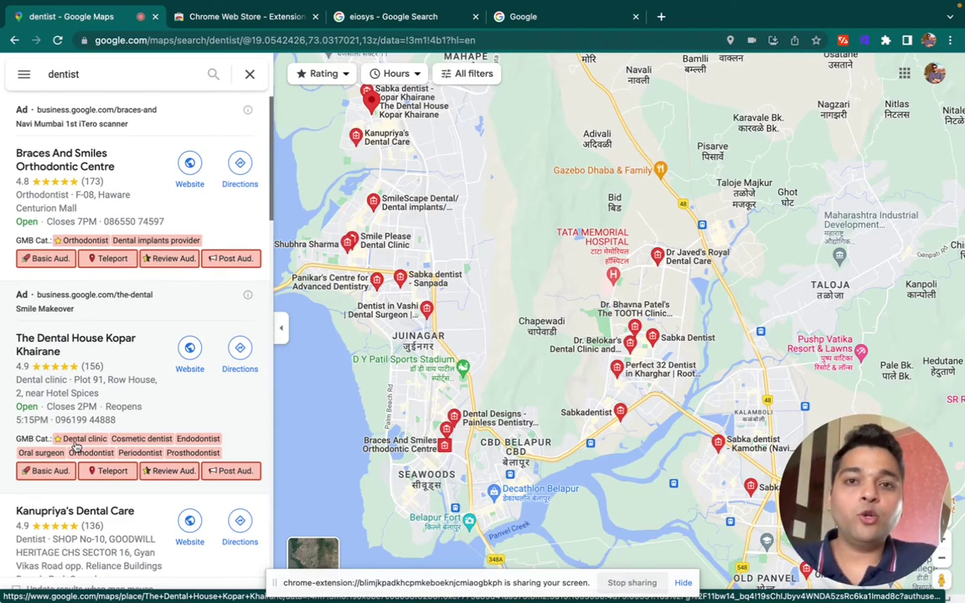
pyautogui.scroll(-2, 75, 446)
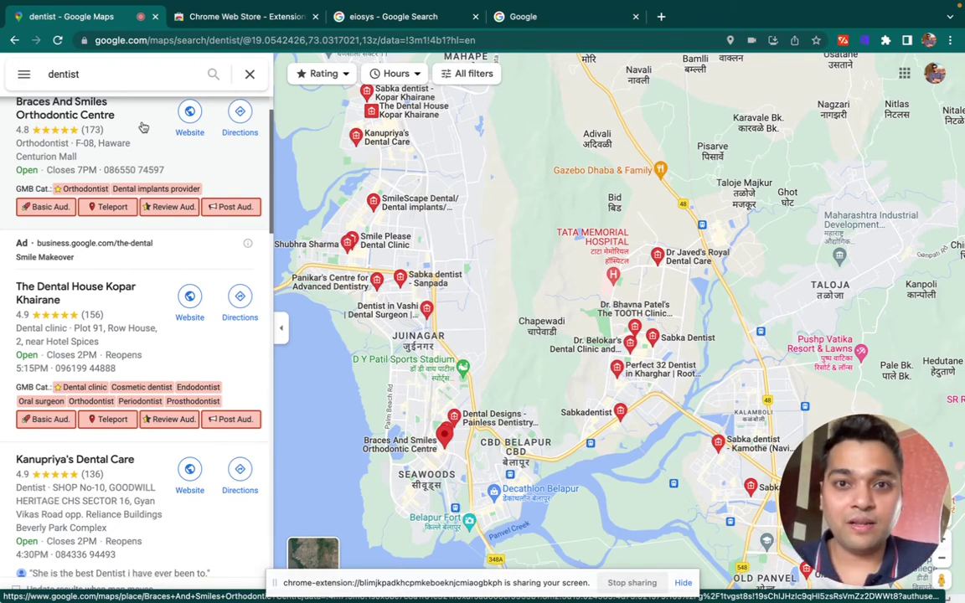
pyautogui.scroll(-3, 107, 356)
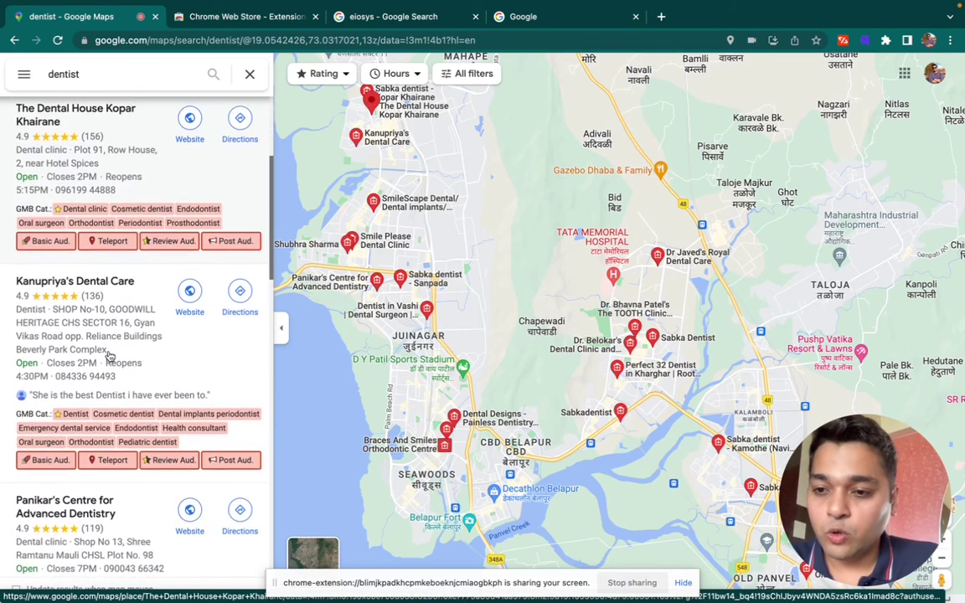
pyautogui.scroll(-4, 125, 360)
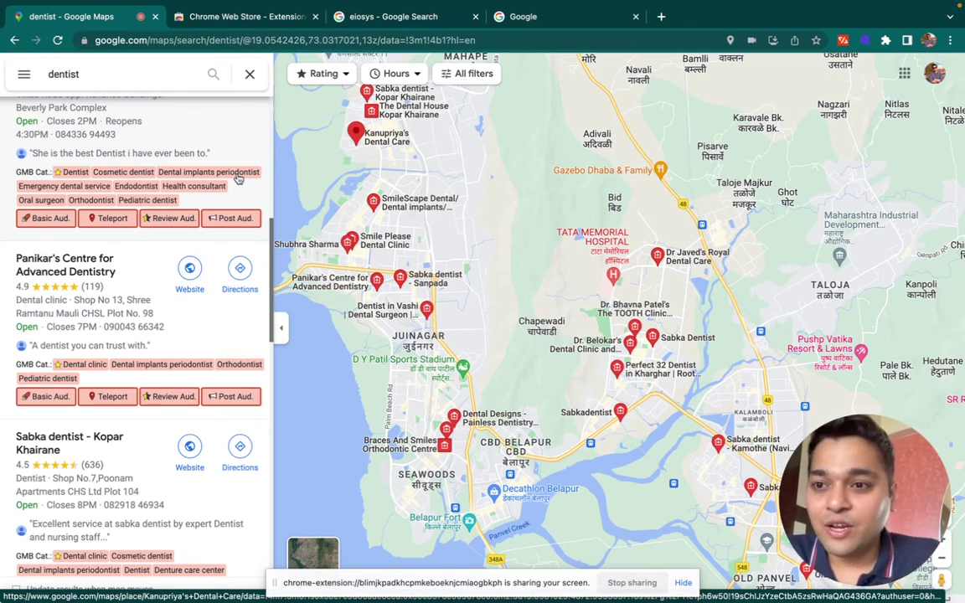
pyautogui.scroll(2, 82, 186)
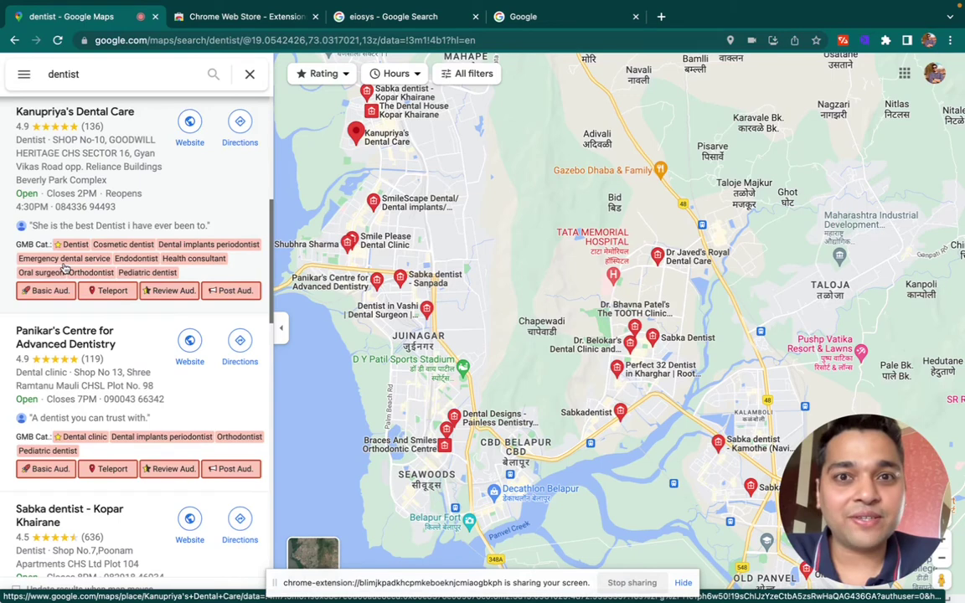
pyautogui.scroll(3, 64, 266)
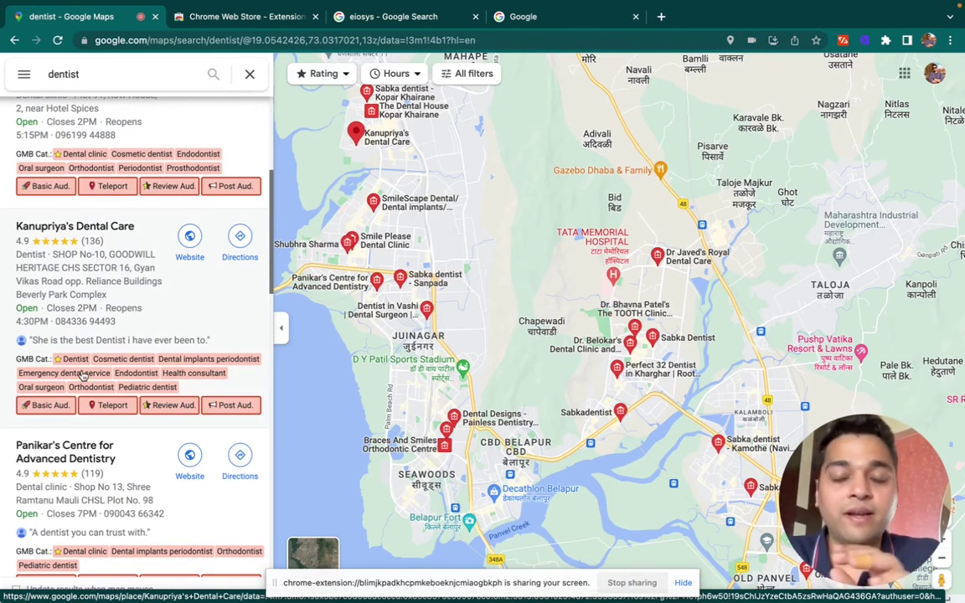
pyautogui.scroll(1, 84, 377)
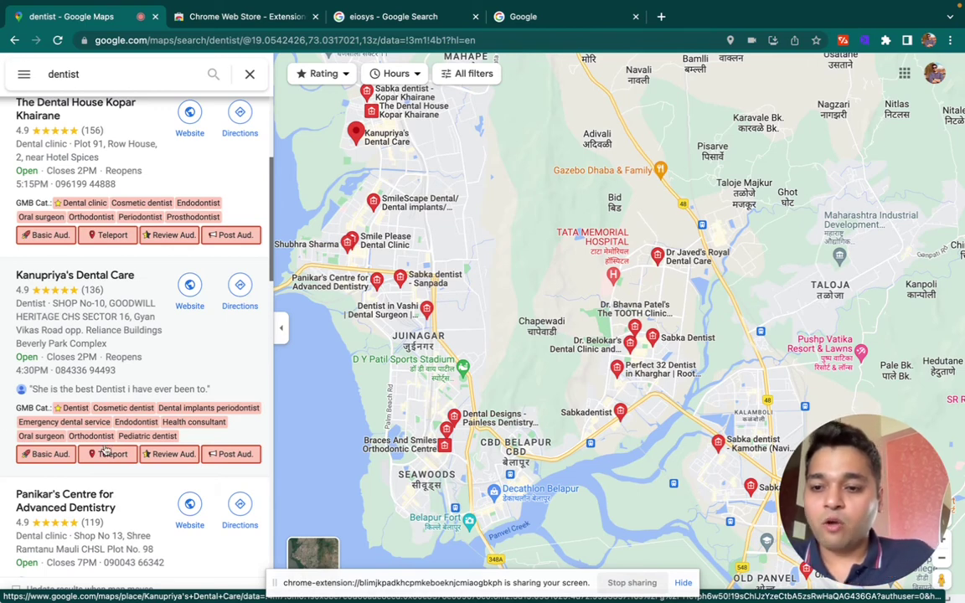
pyautogui.scroll(-2, 107, 450)
pyautogui.scroll(-4, 107, 450)
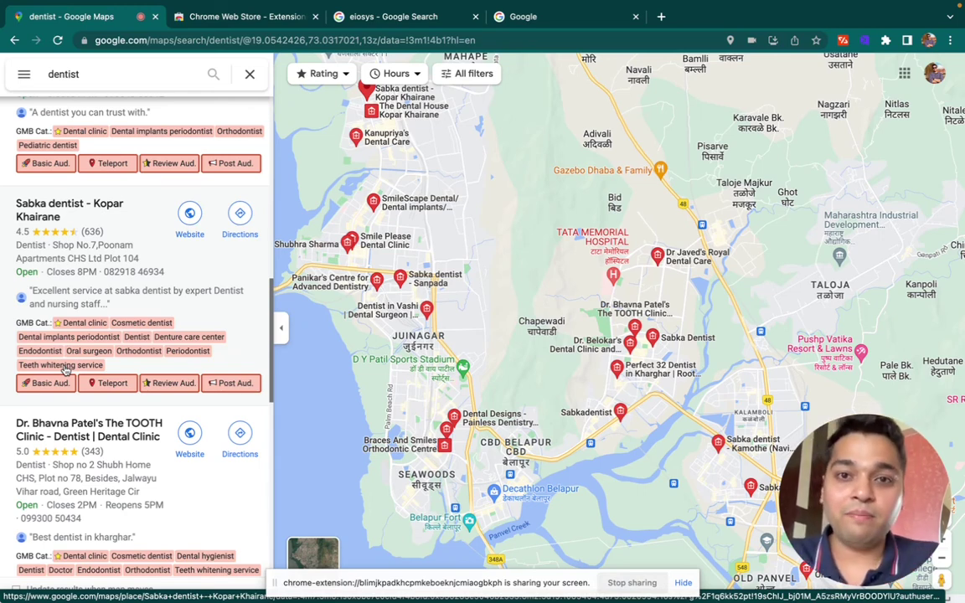
# - On the eiosys tab, open the Business category editor and scroll down to Save/Cancel
pyautogui.click(431, 23)
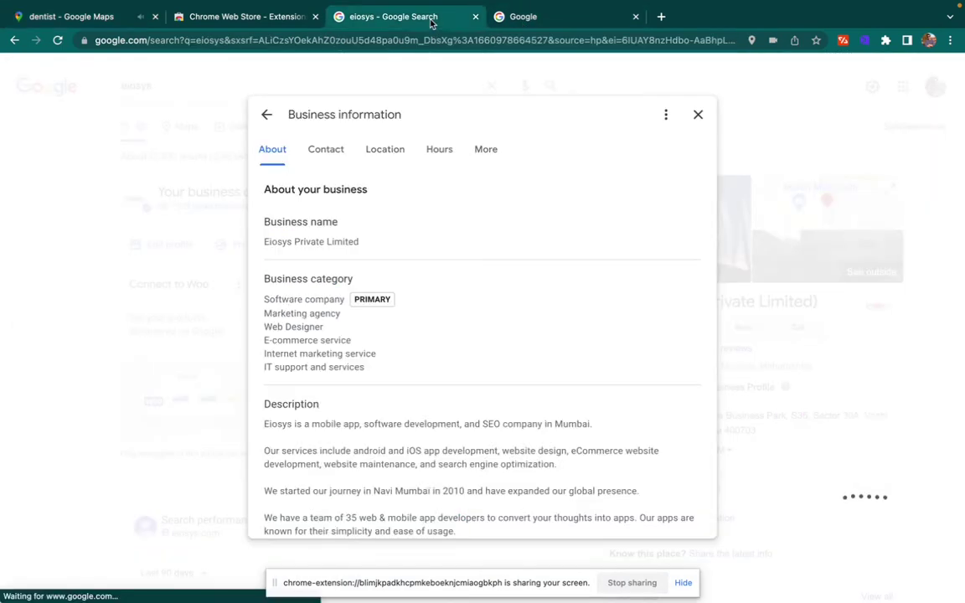
pyautogui.moveTo(409, 283)
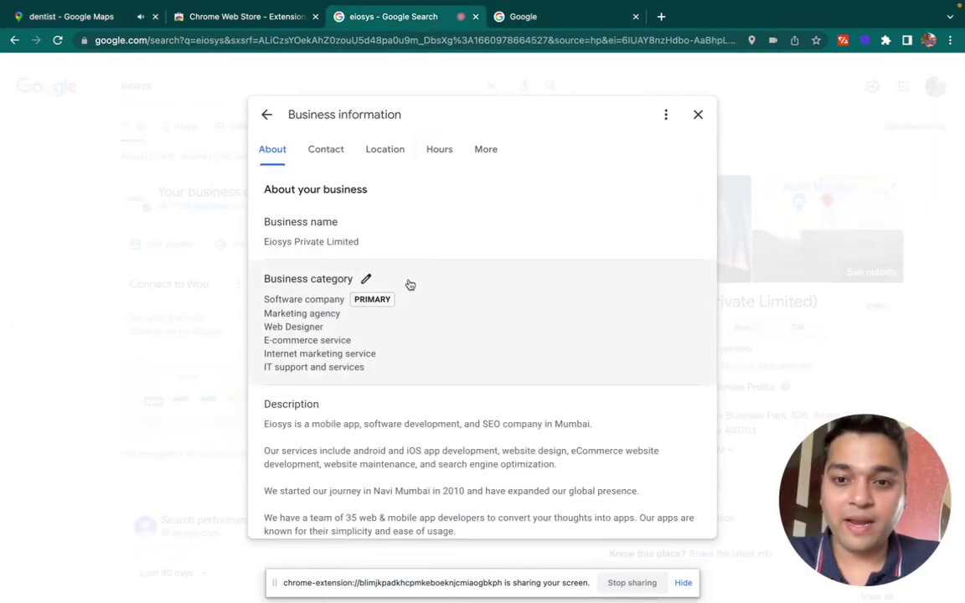
pyautogui.click(366, 282)
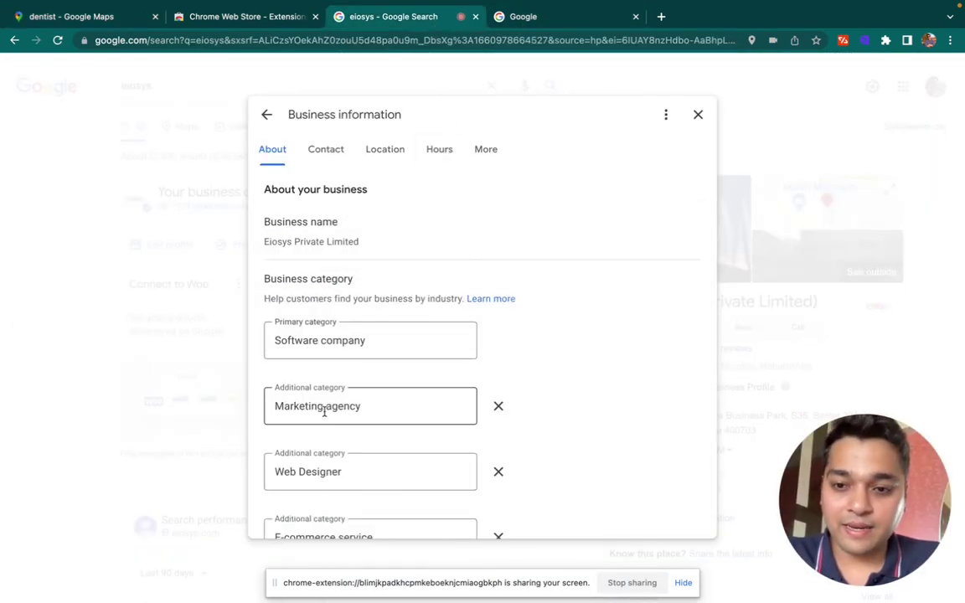
pyautogui.scroll(-5, 317, 453)
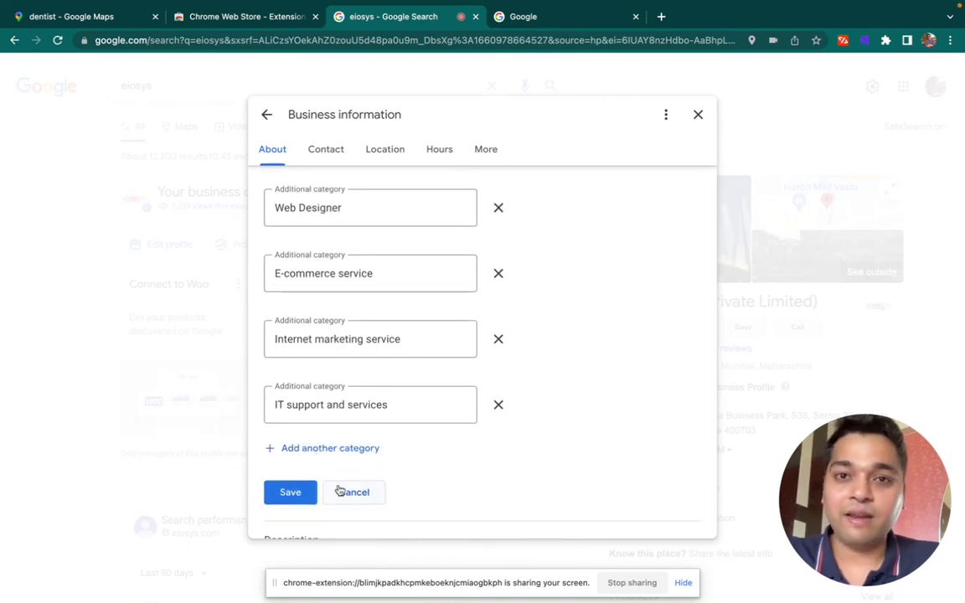